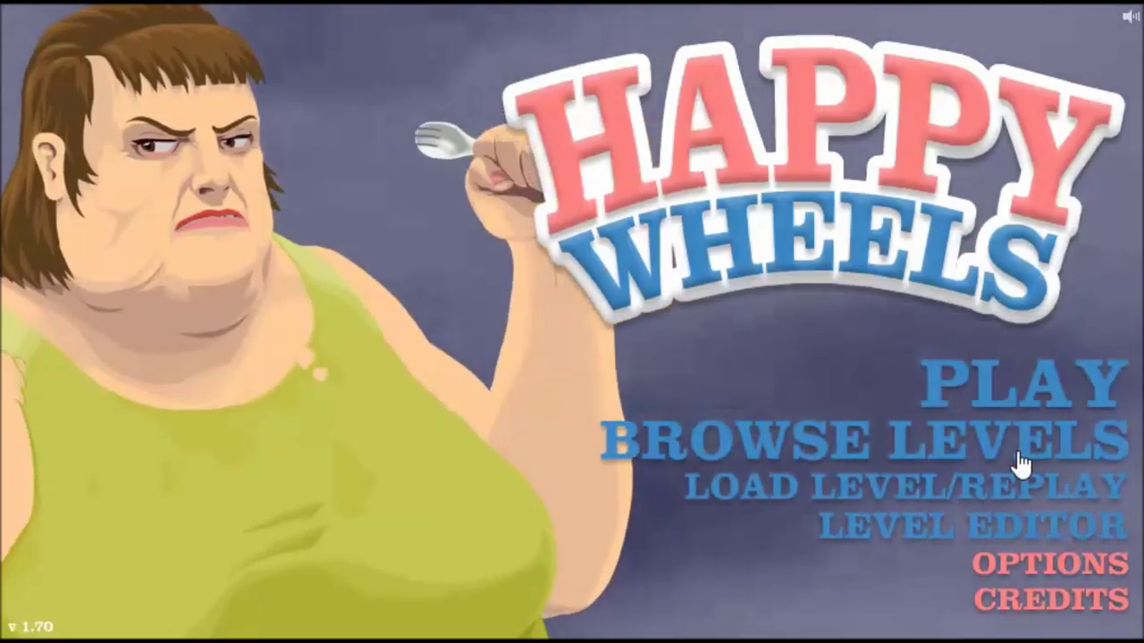
Step: Open BROWSE LEVELS to load this week's newest user-submitted levels
click(1018, 463)
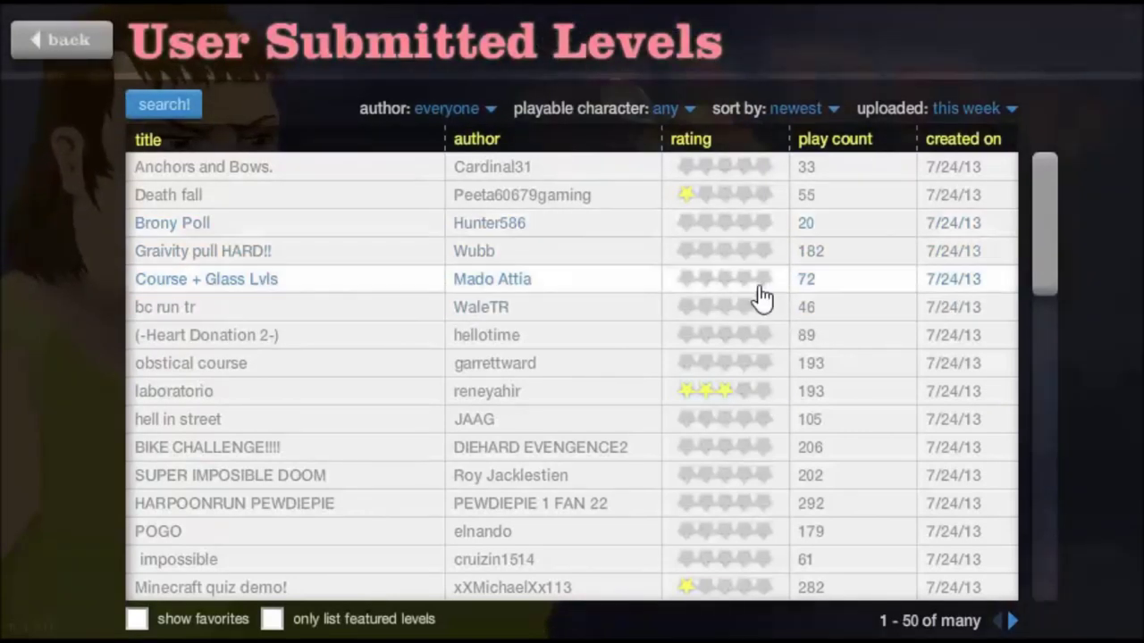
Step: Play the Death fall level, then return to the user-submitted levels list
click(330, 201)
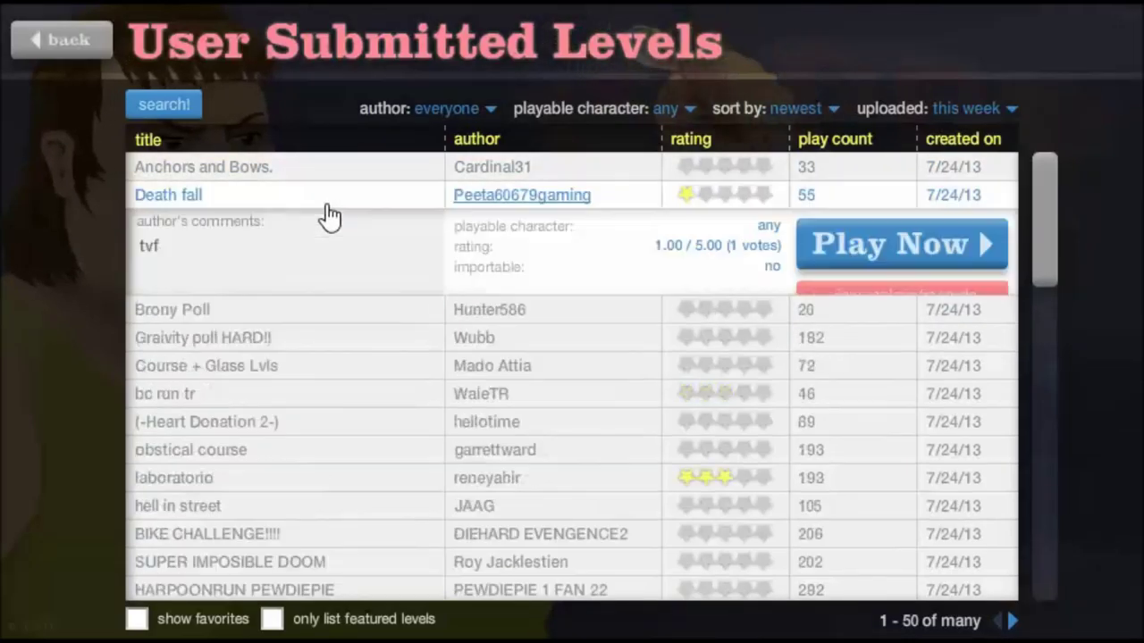
click(903, 248)
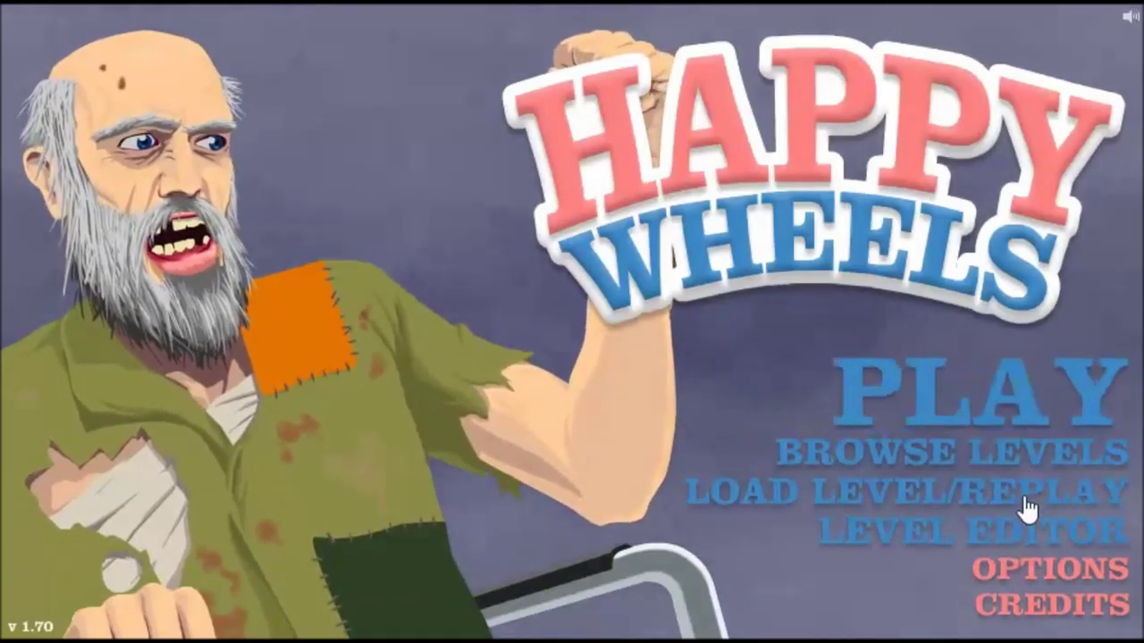
click(951, 451)
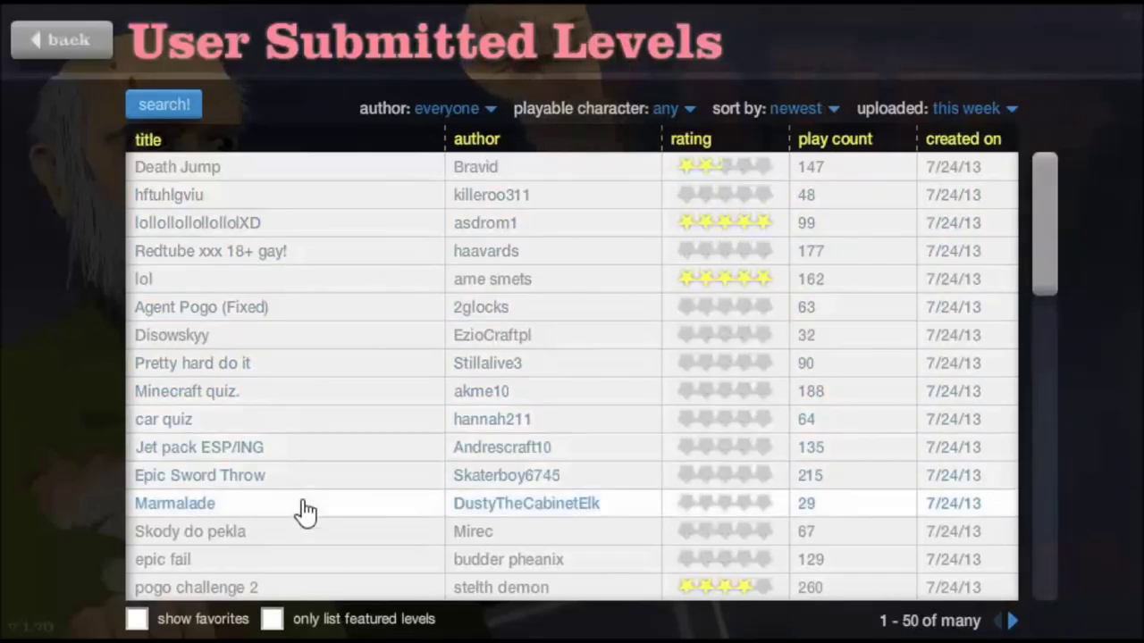
drag(1041, 259, 1041, 330)
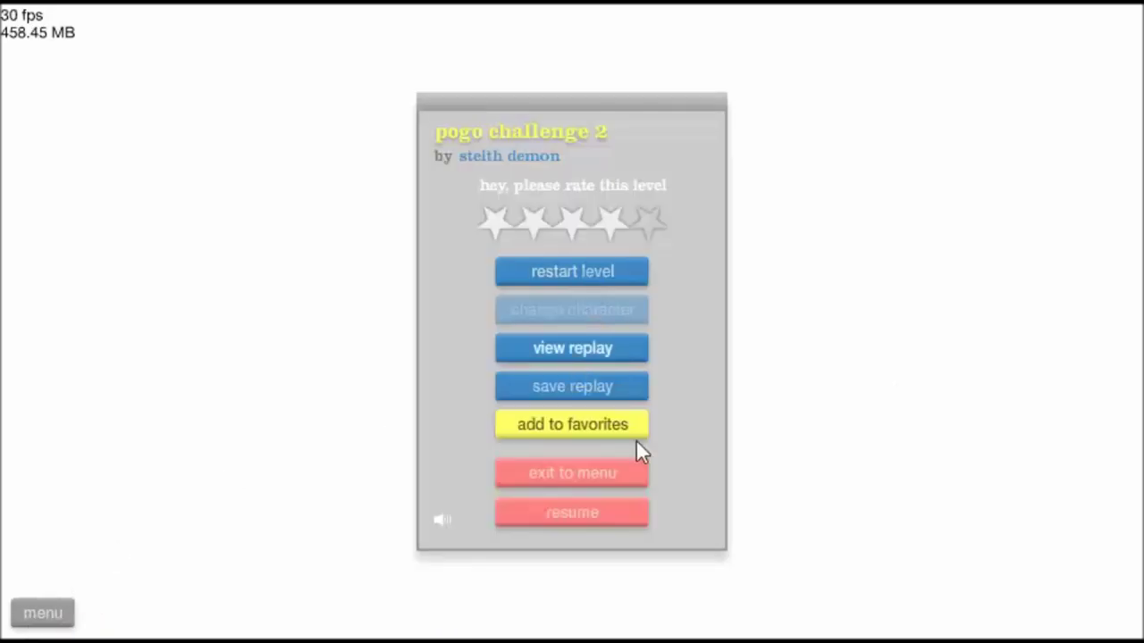
Step: Leave pogo challenge 2, play DONT MOVE from the list, and pause it
click(606, 480)
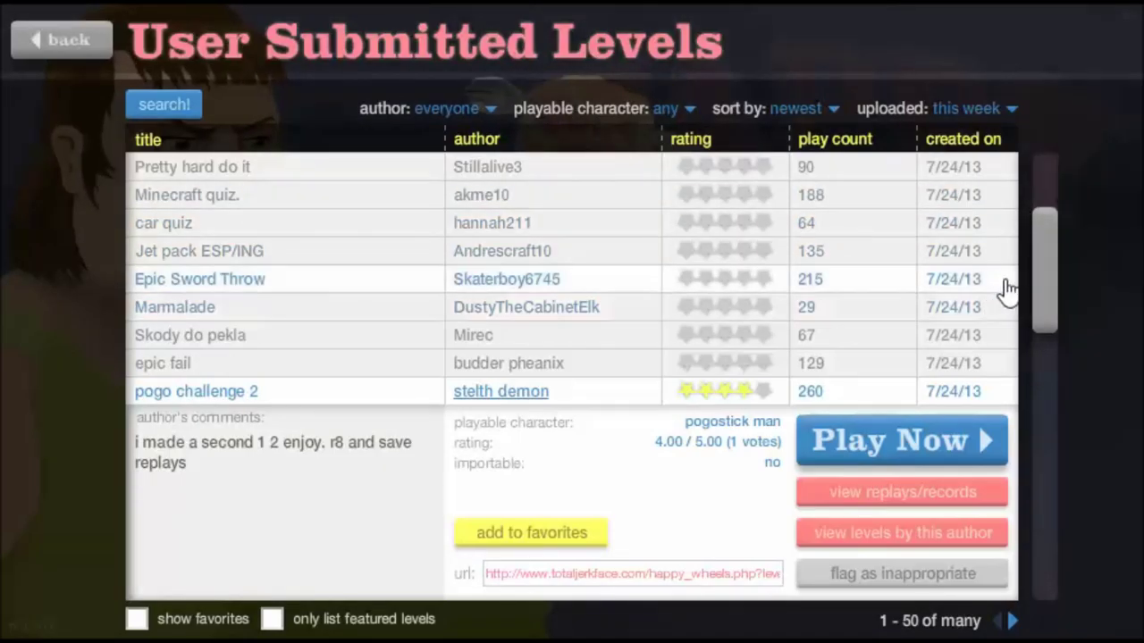
drag(1044, 263, 1045, 333)
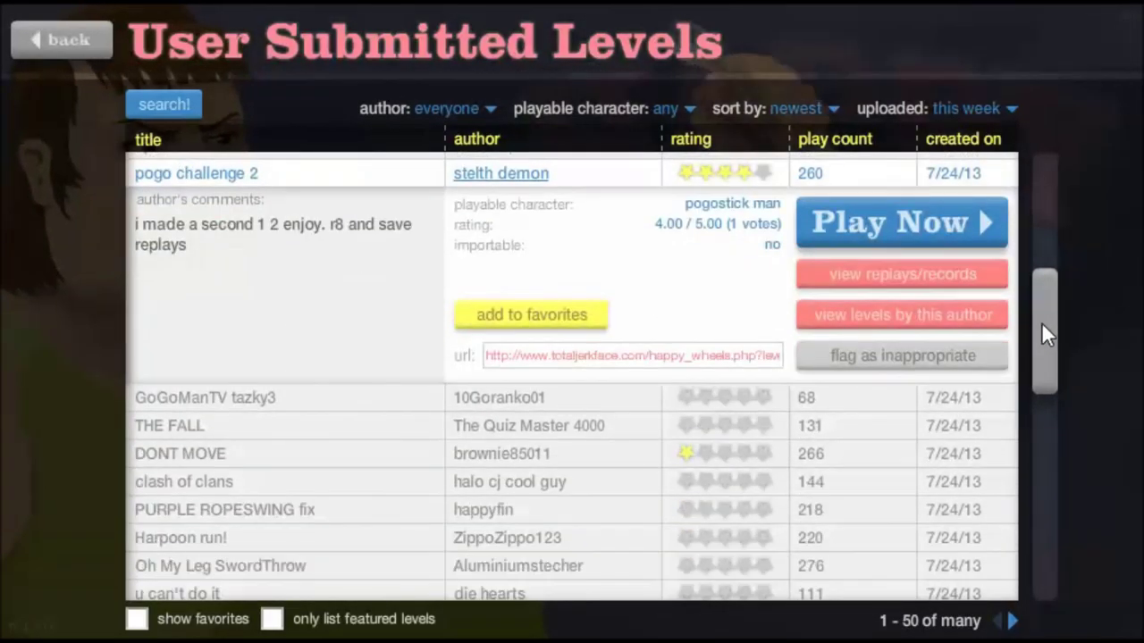
drag(1041, 321, 1040, 342)
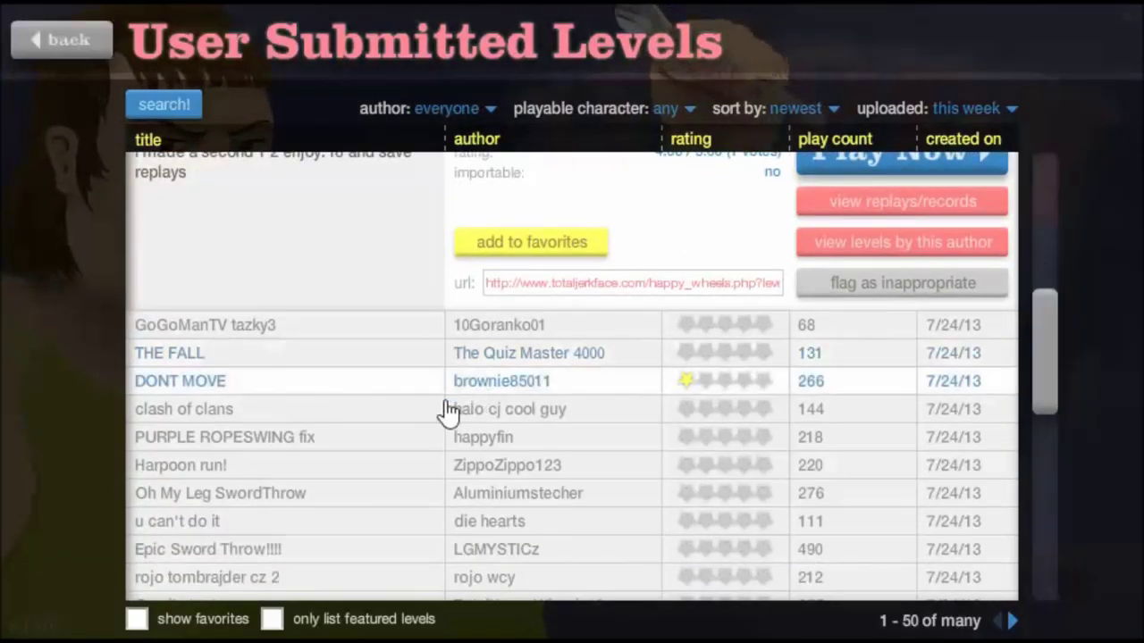
click(425, 384)
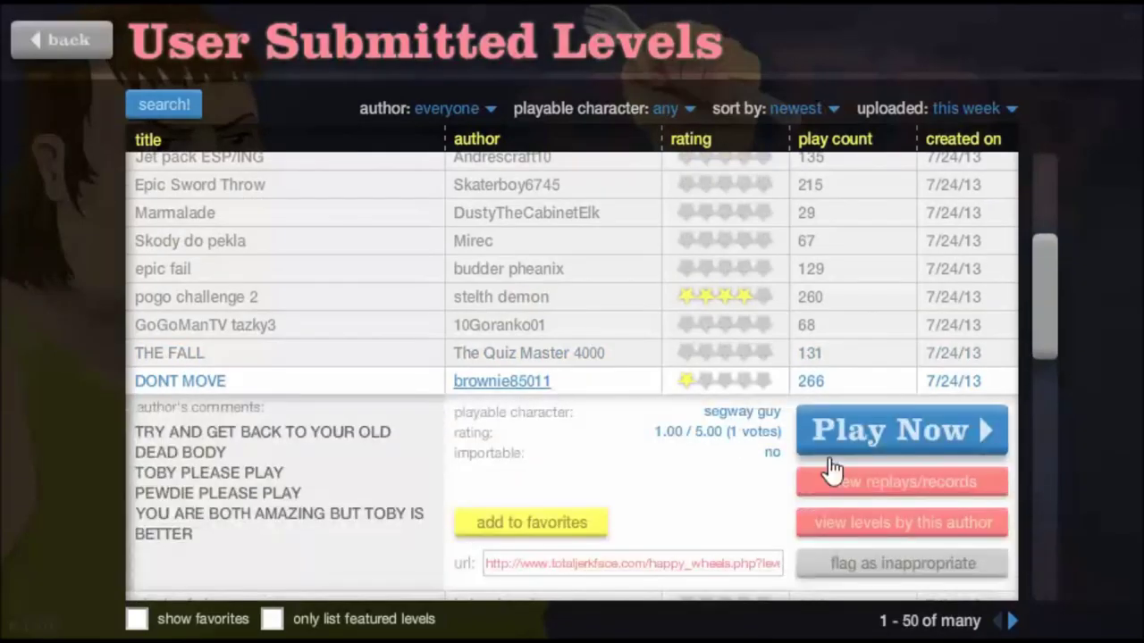
click(887, 457)
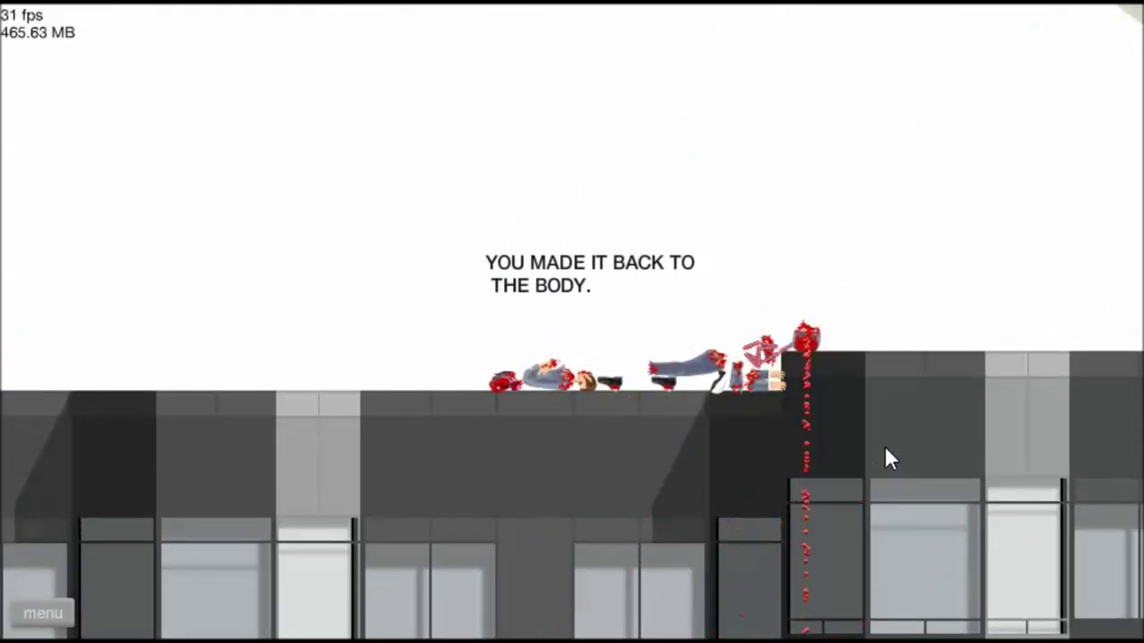
click(43, 613)
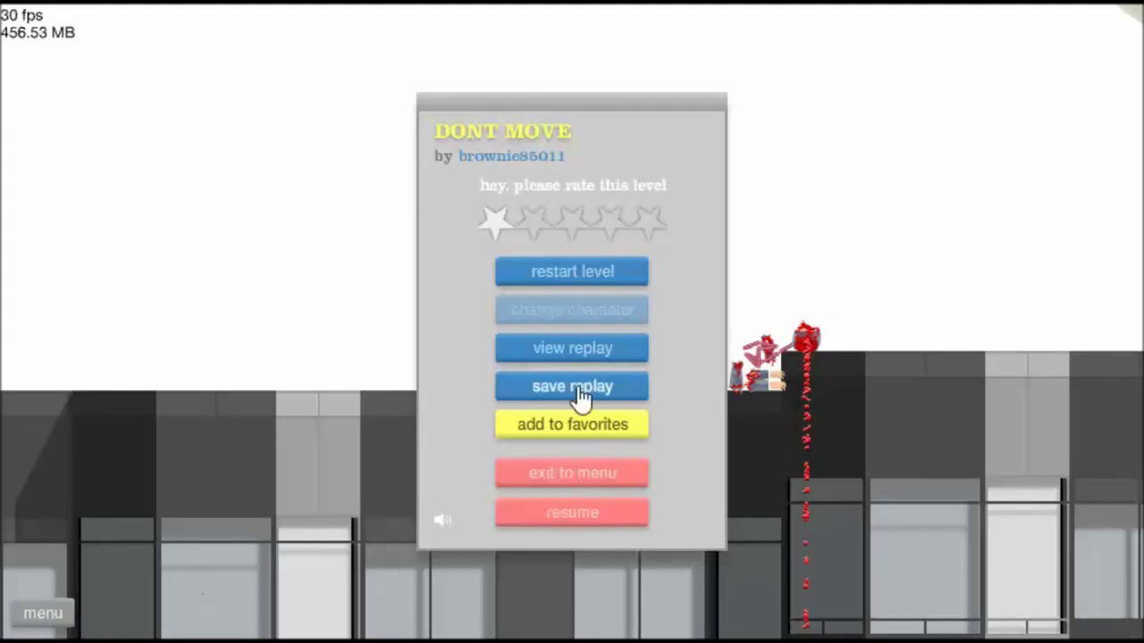
Step: Restart DONT MOVE, reach the body again, then pause the level
click(604, 276)
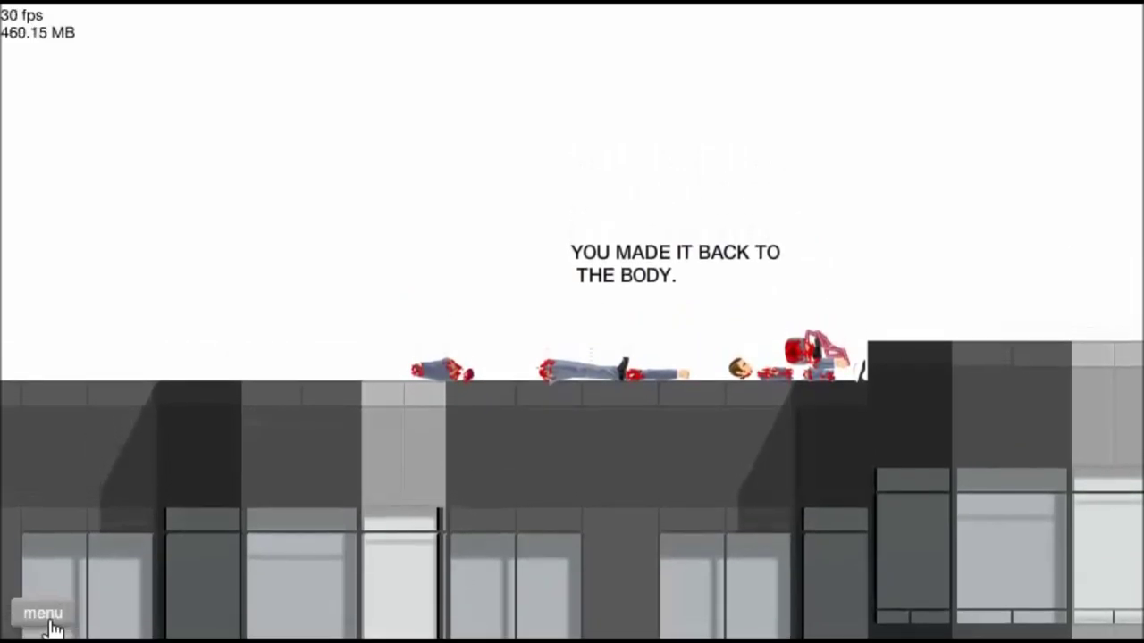
click(43, 617)
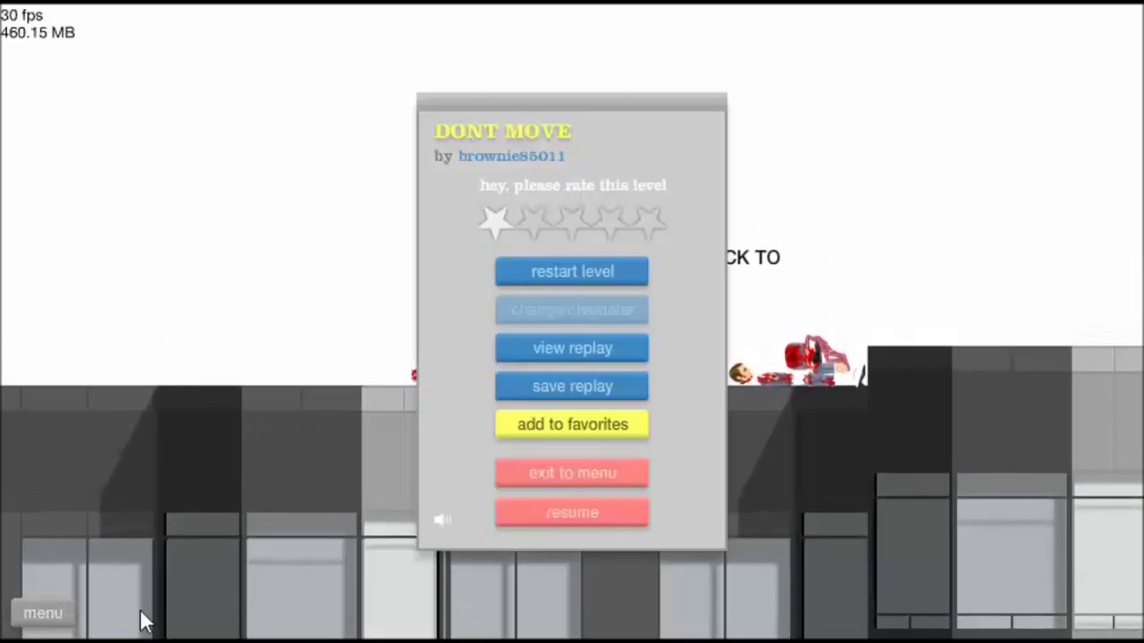
Step: Exit DONT MOVE and launch the mega jump level from the user list
click(530, 482)
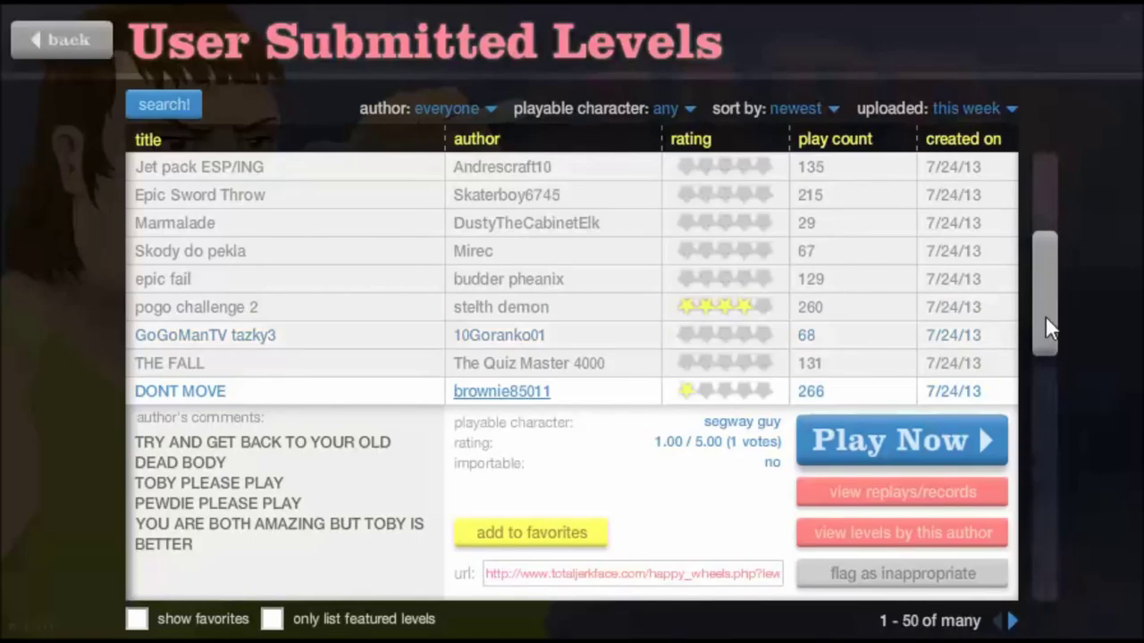
mouse_move(1045, 317)
mouse_down()
mouse_move(1057, 417)
mouse_move(1047, 487)
mouse_up()
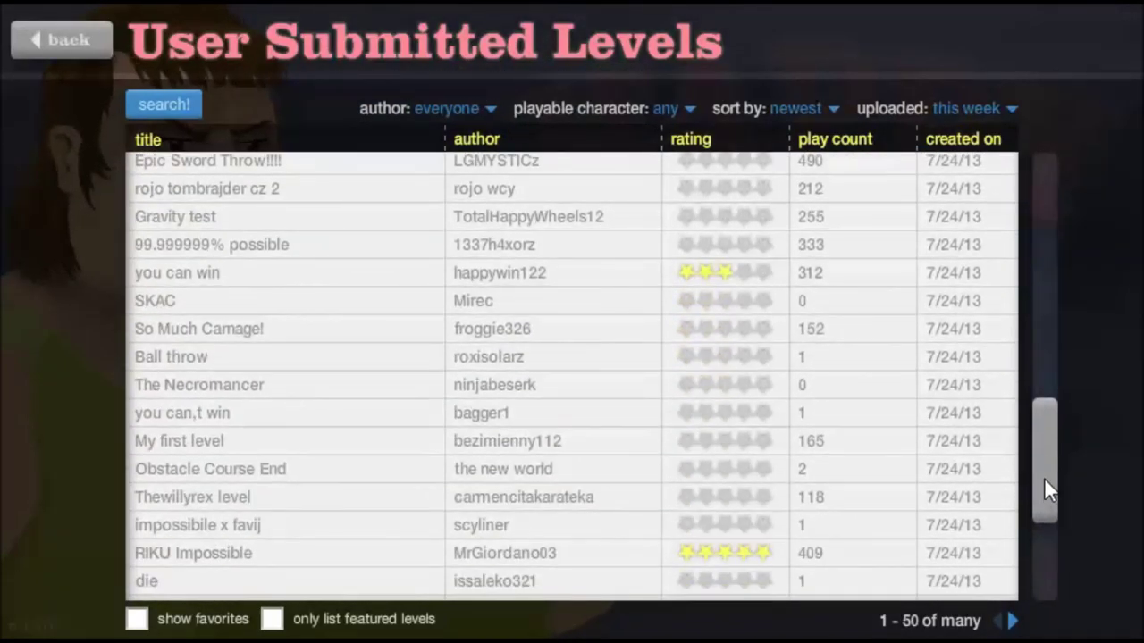
drag(1044, 477, 1037, 528)
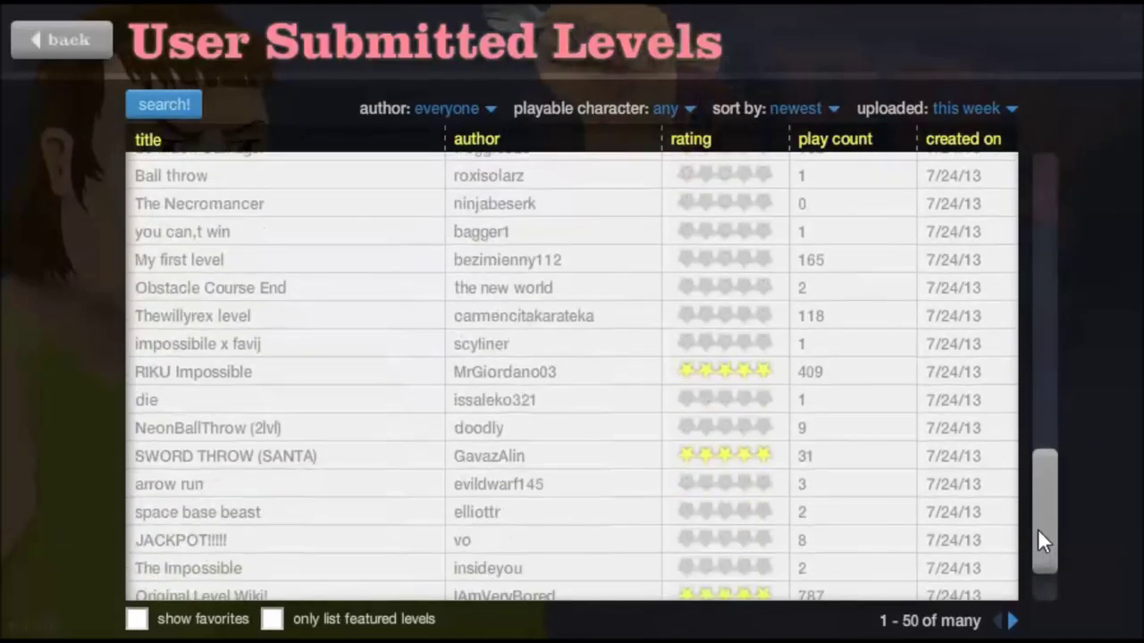
drag(1038, 528, 1029, 558)
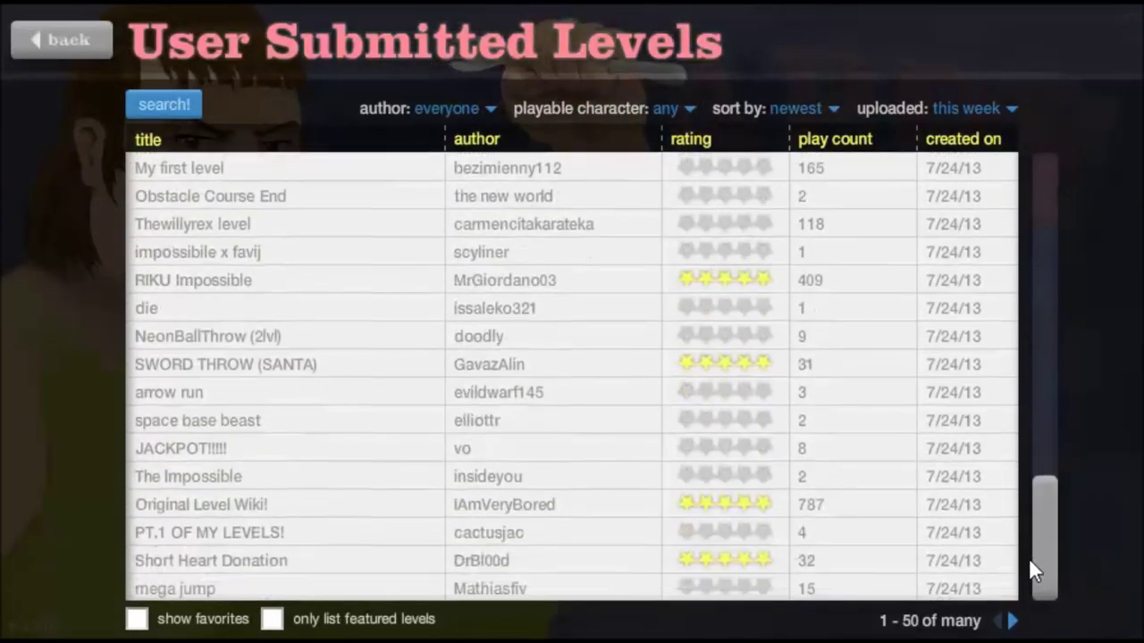
click(362, 592)
click(909, 441)
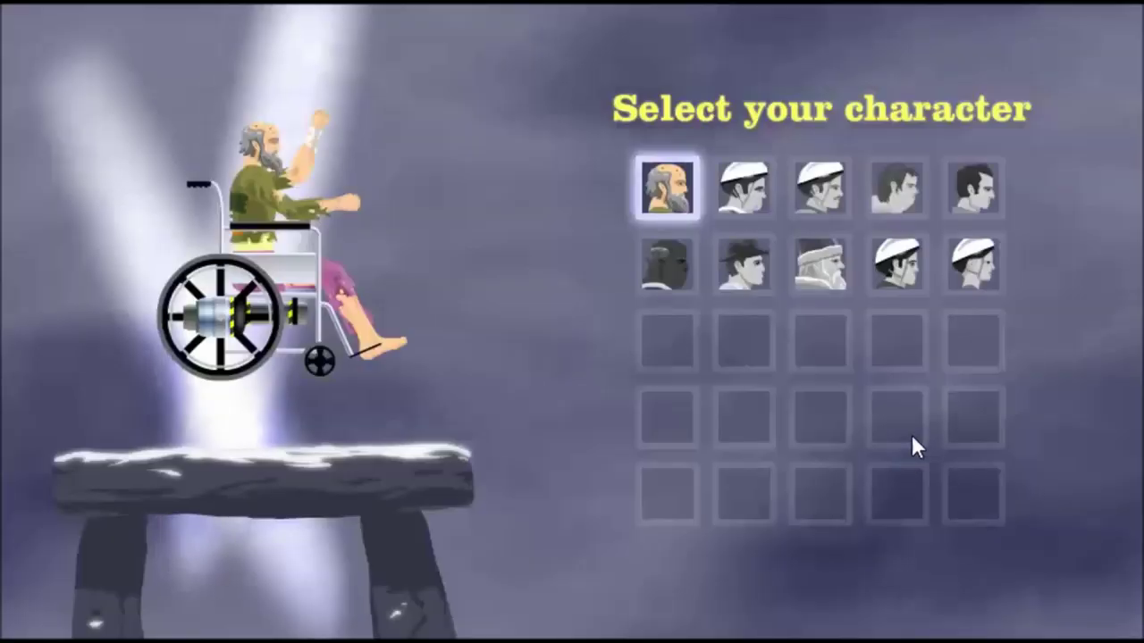
Step: Ride mega jump as Segway Guy until he crashes, then pause
click(769, 195)
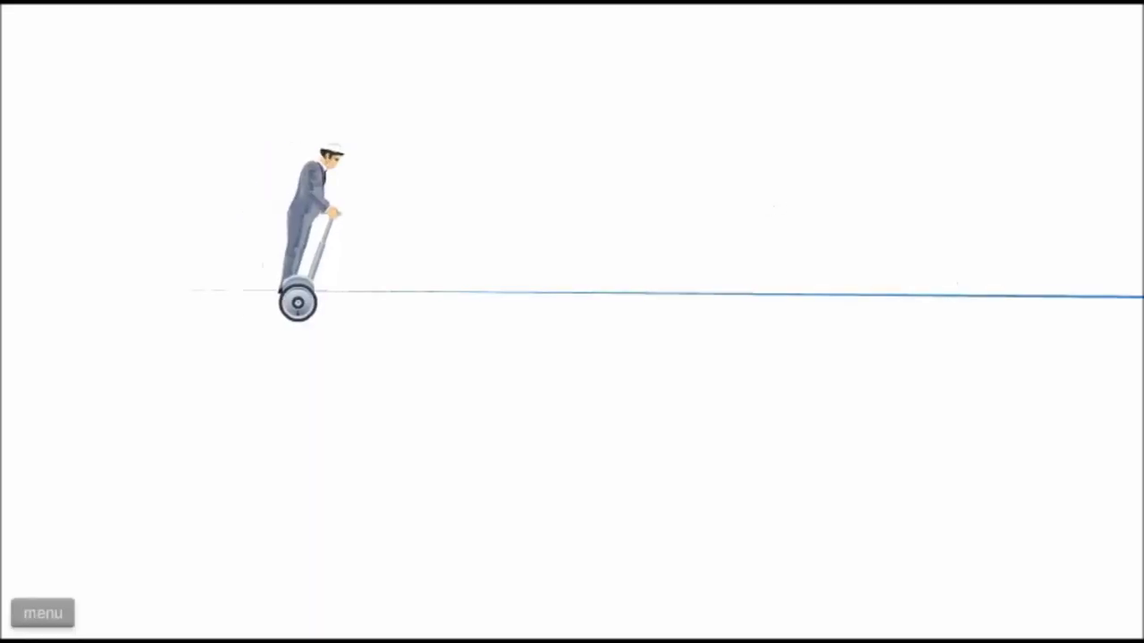
key(Up)
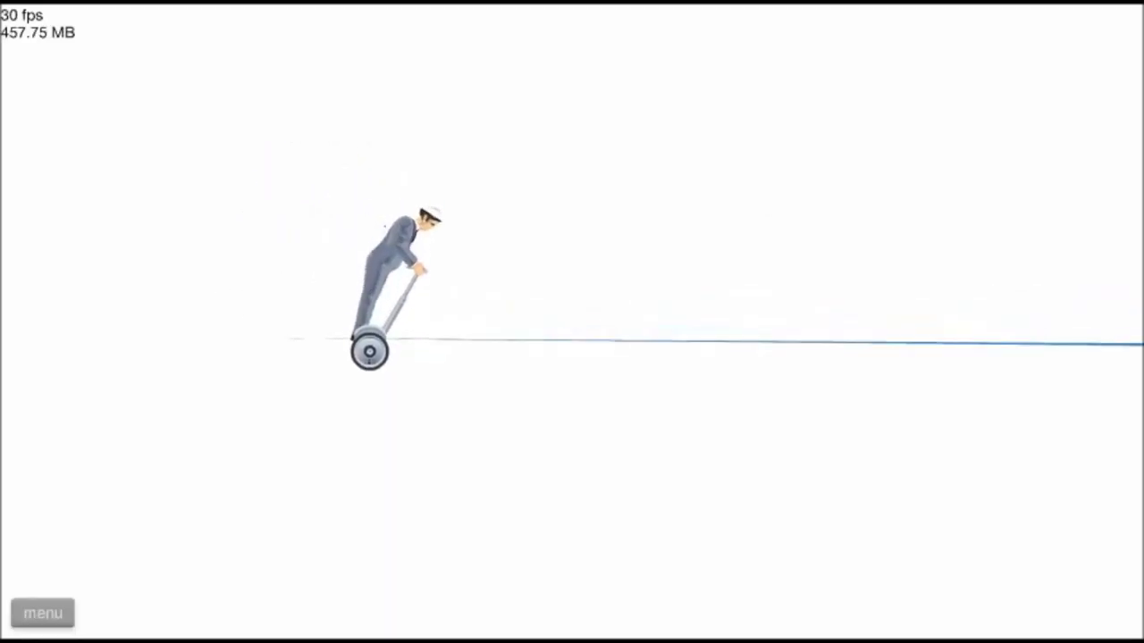
key(Up)
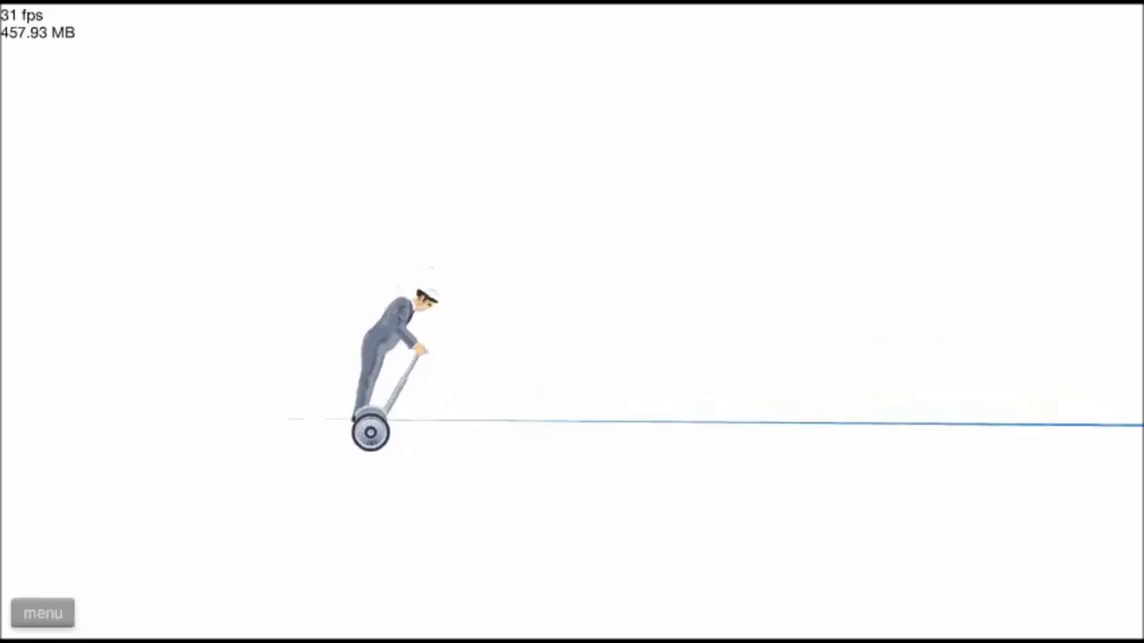
key(Left)
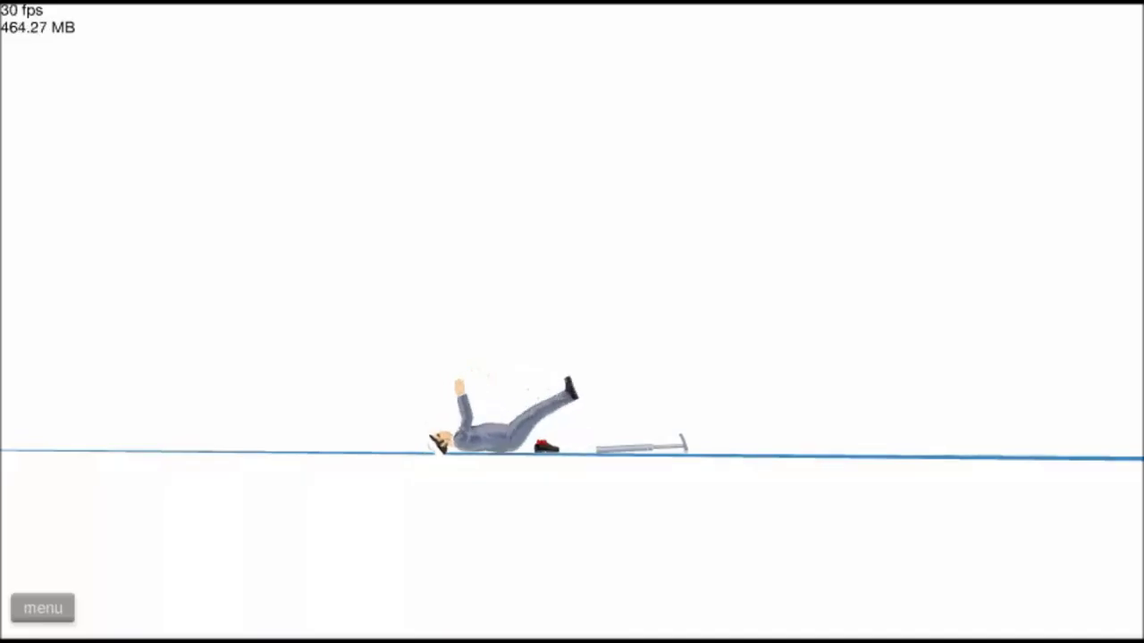
click(54, 611)
Step: Return to the level list, go to its next page, and start Sword Throw
click(561, 469)
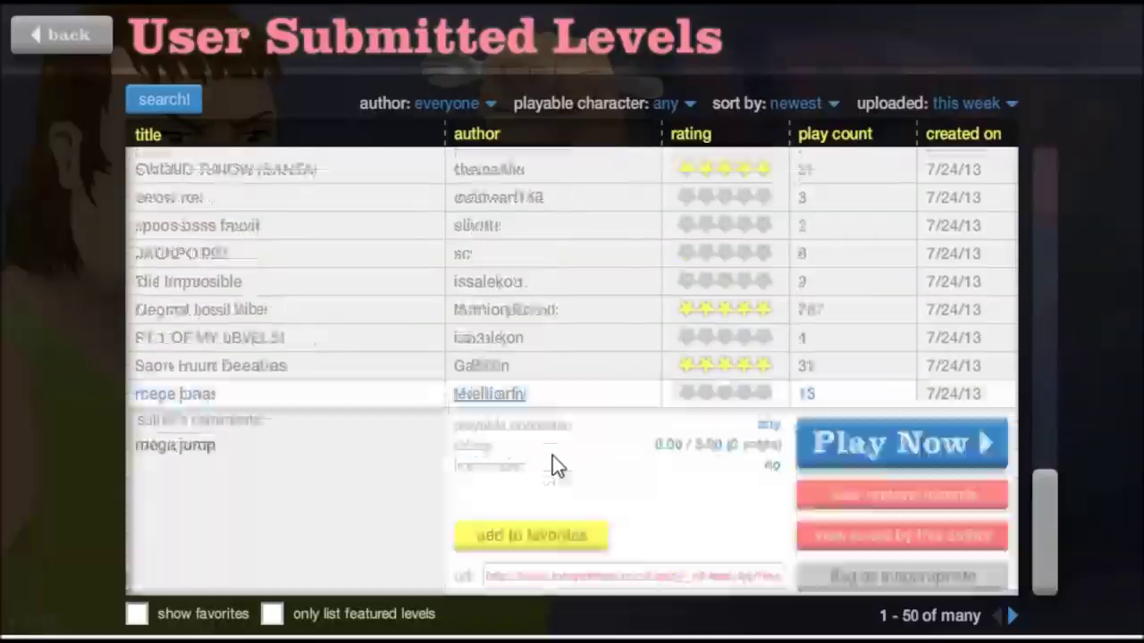
click(1010, 615)
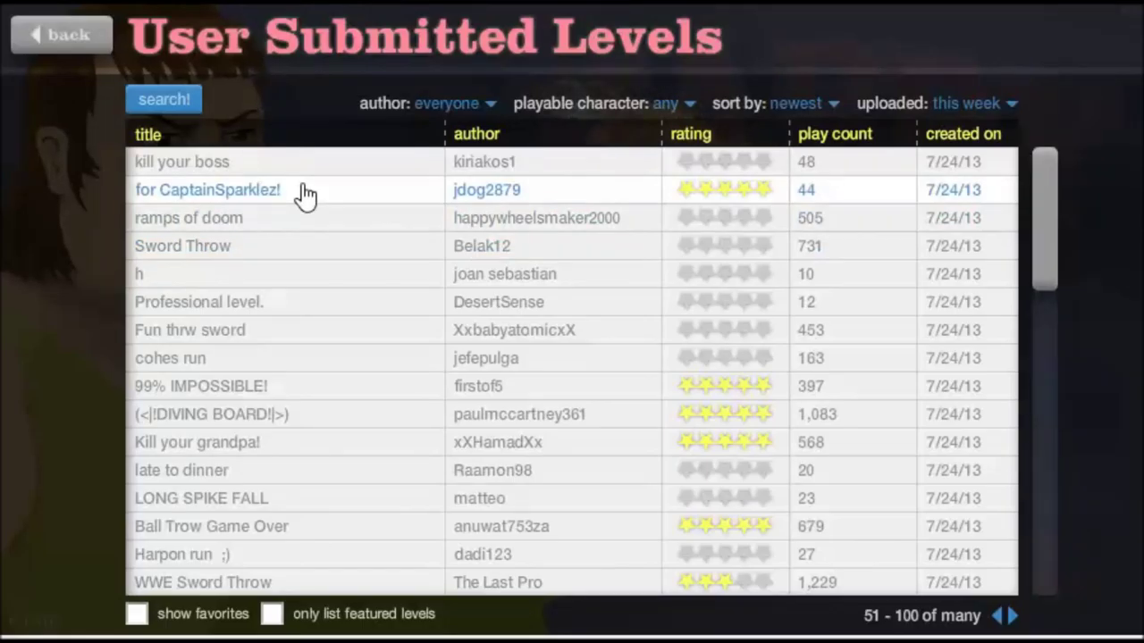
click(286, 245)
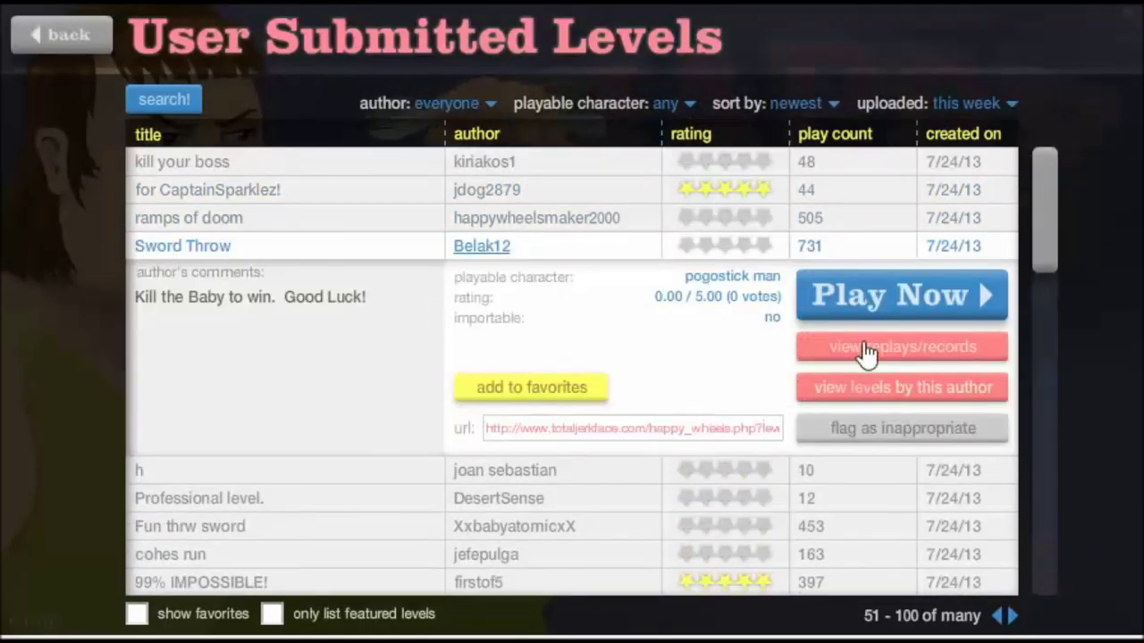
click(880, 304)
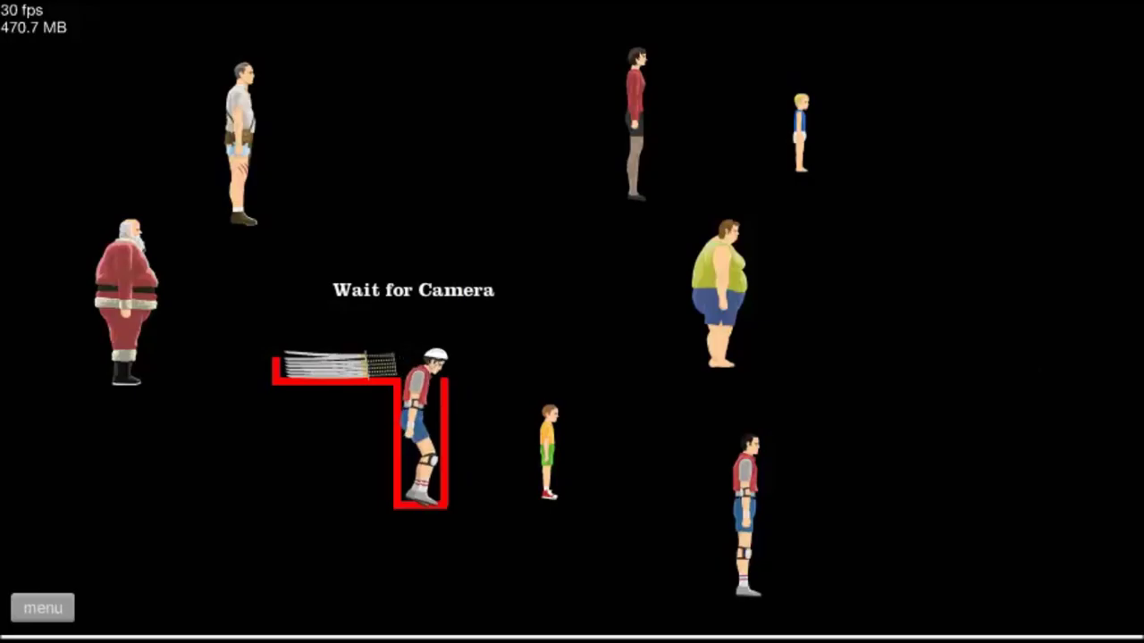
Step: Restart the Sword Throw level twice from the pause menu
click(43, 609)
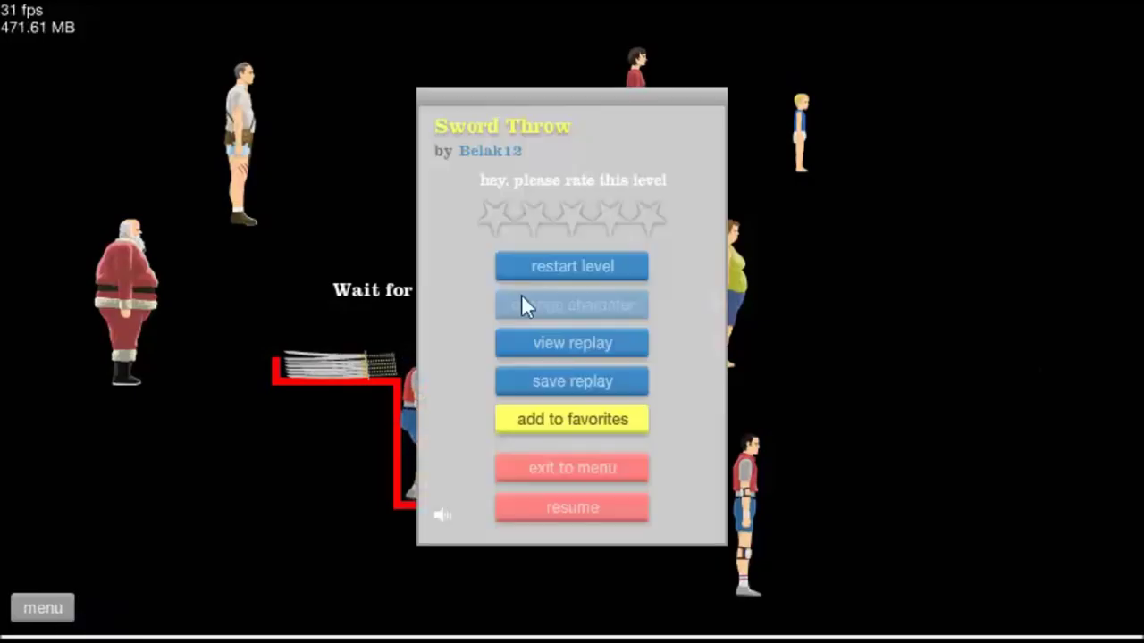
click(578, 259)
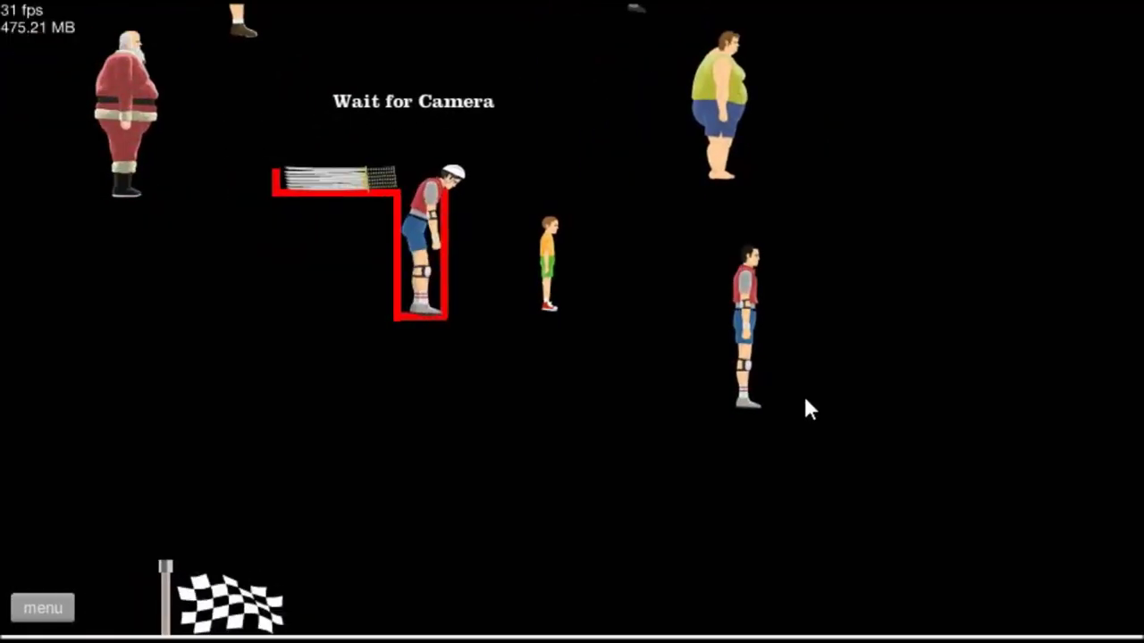
click(43, 609)
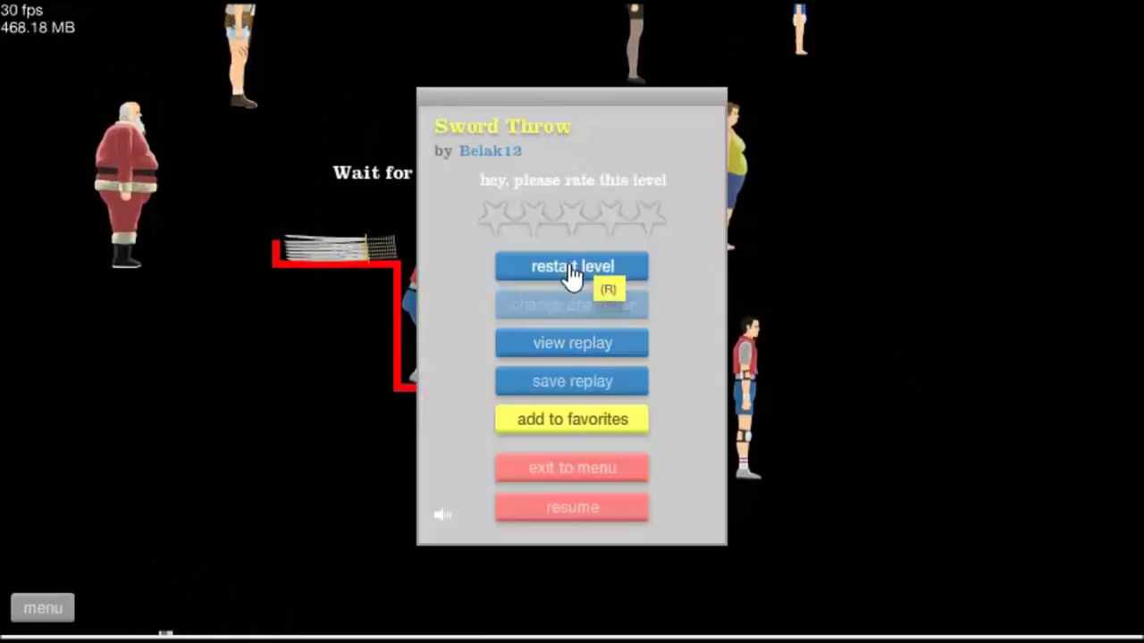
click(572, 268)
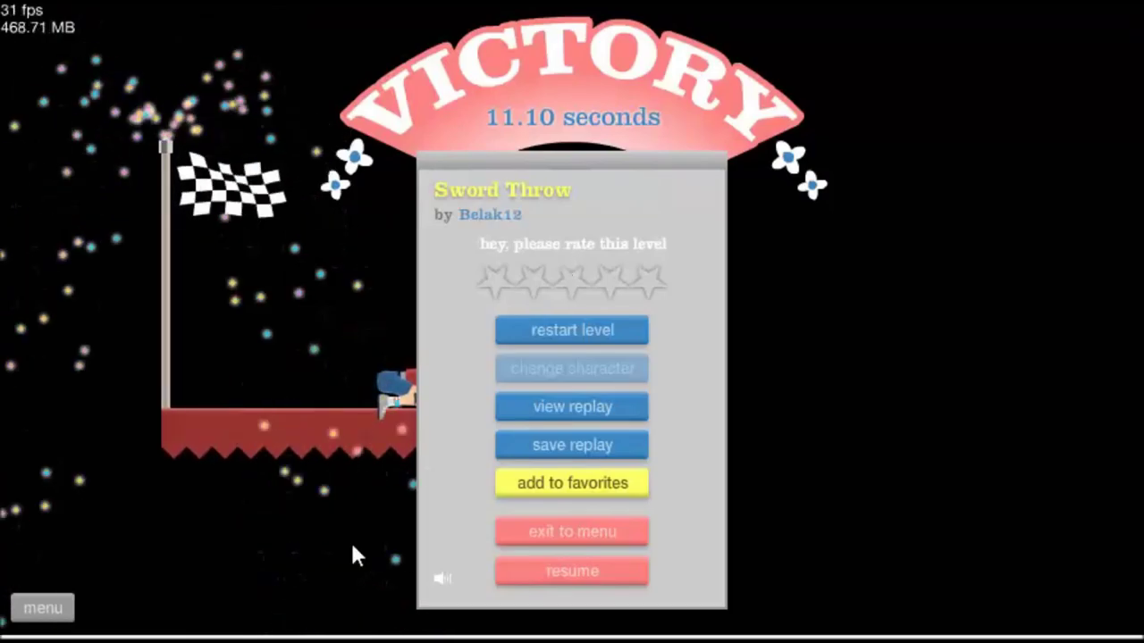
Step: Rate Sword Throw three stars and exit to the level browser
click(594, 282)
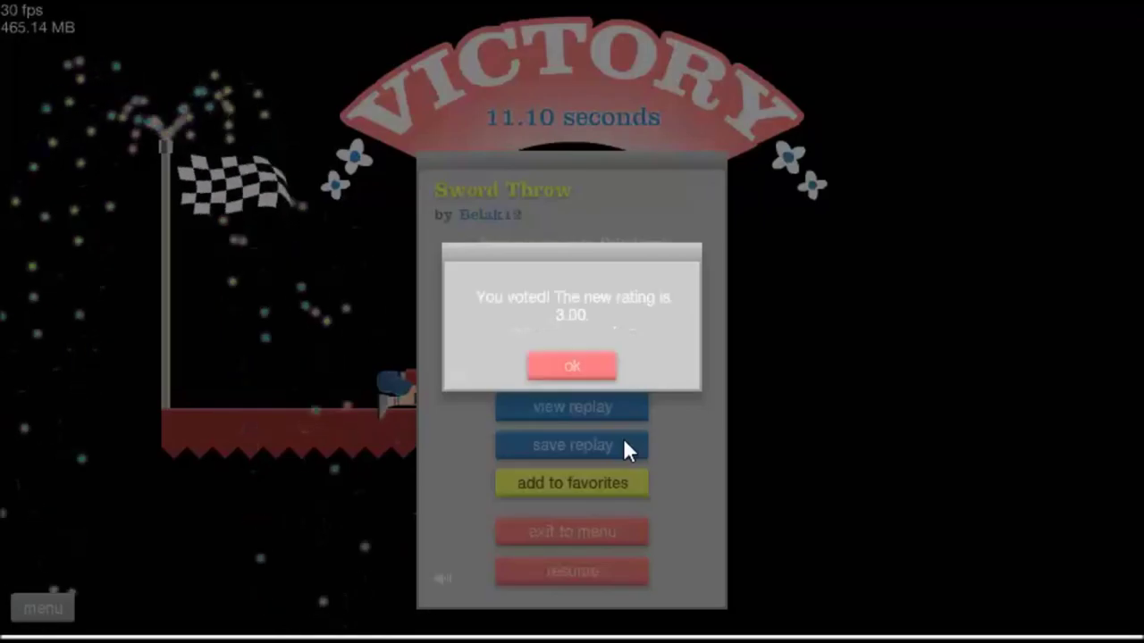
click(580, 368)
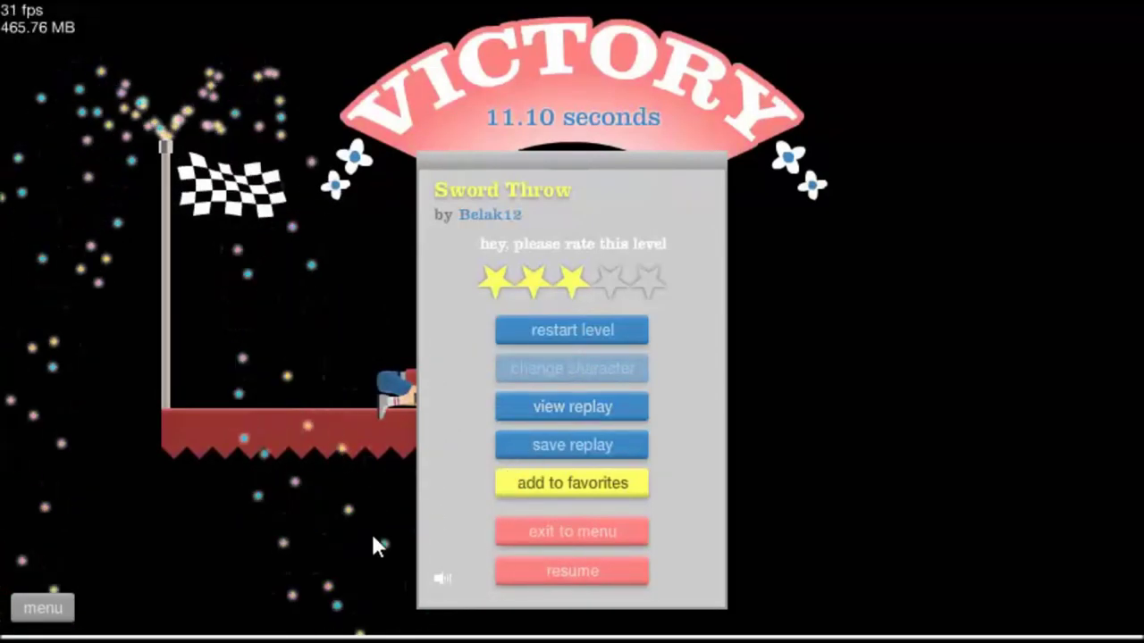
click(545, 533)
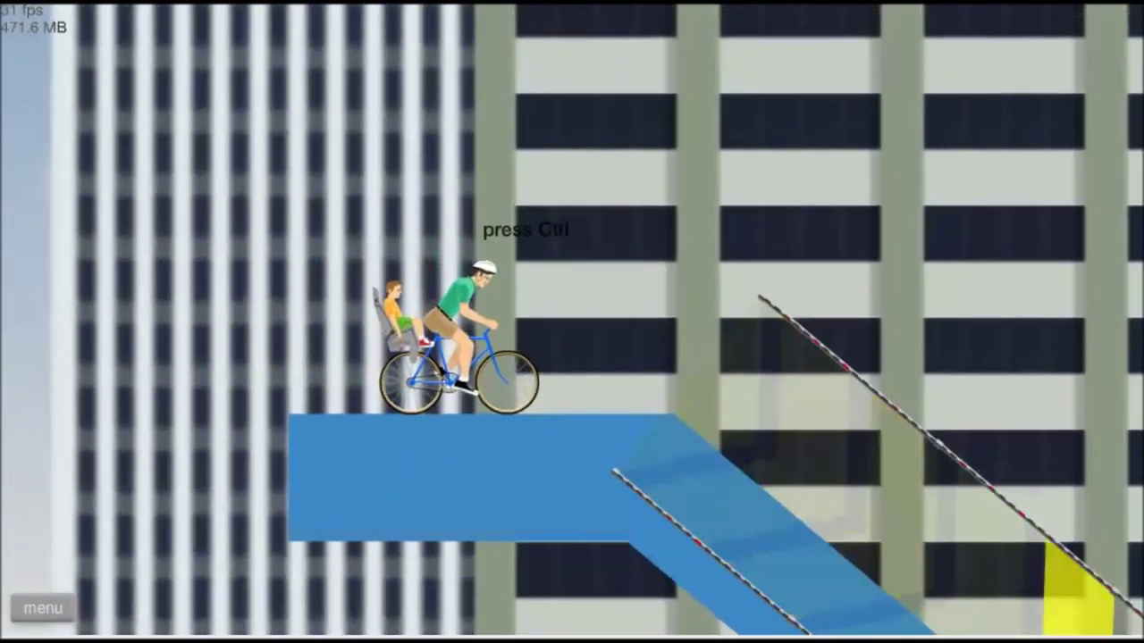
Step: Ride the cyclist down the blue slopes into the ladder, then pause kill your boss
key(Up)
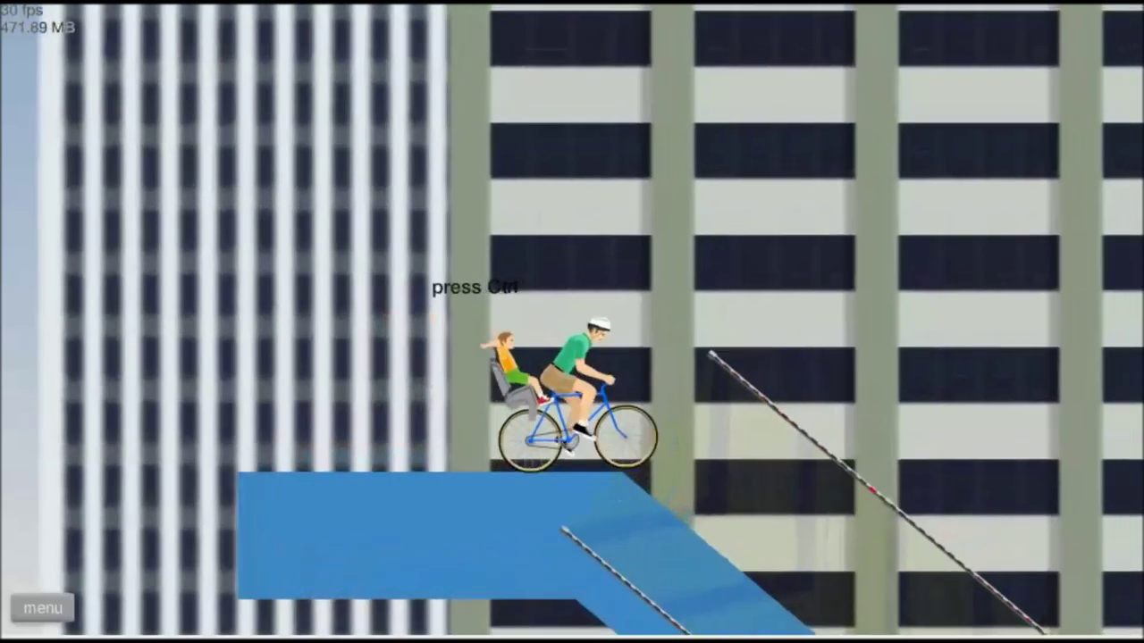
key(Up)
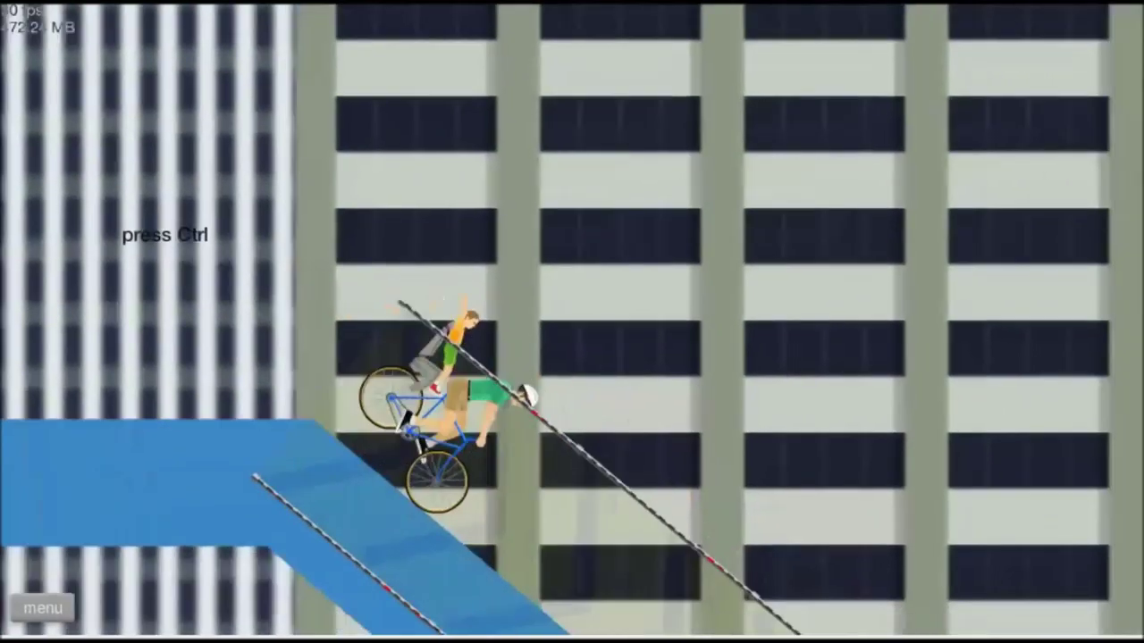
key(Up)
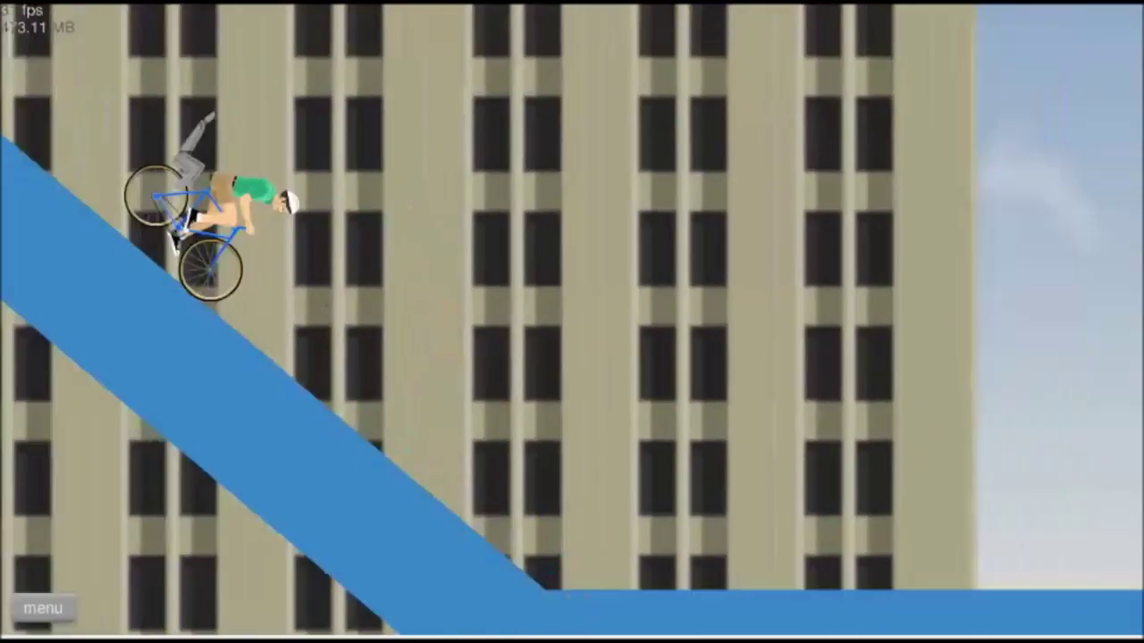
key(Up)
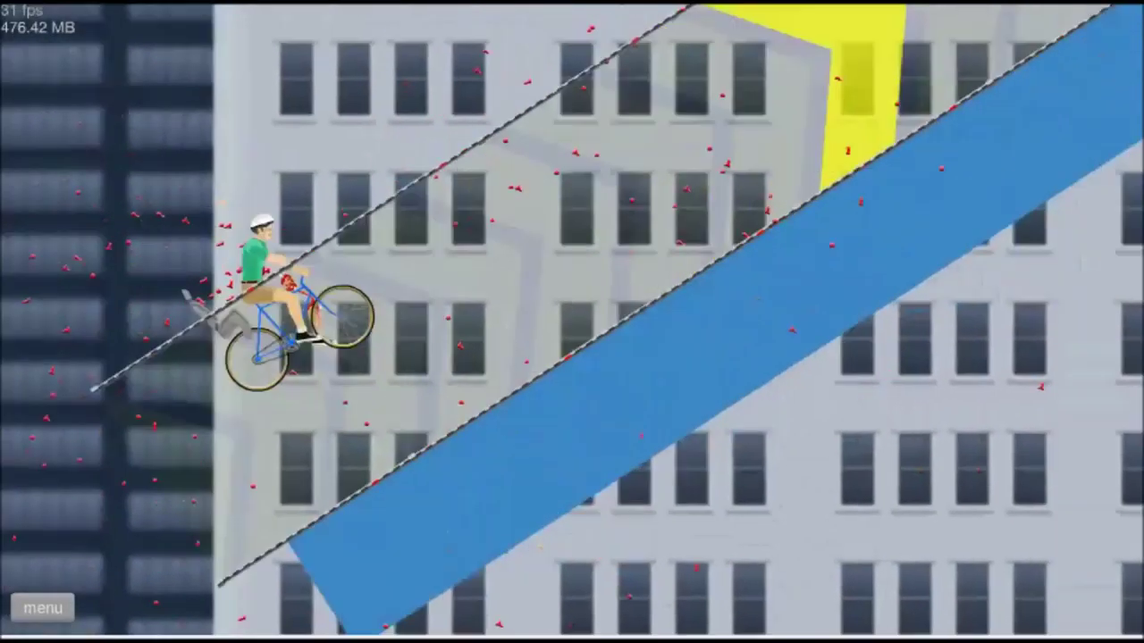
key(Up)
key(Up)
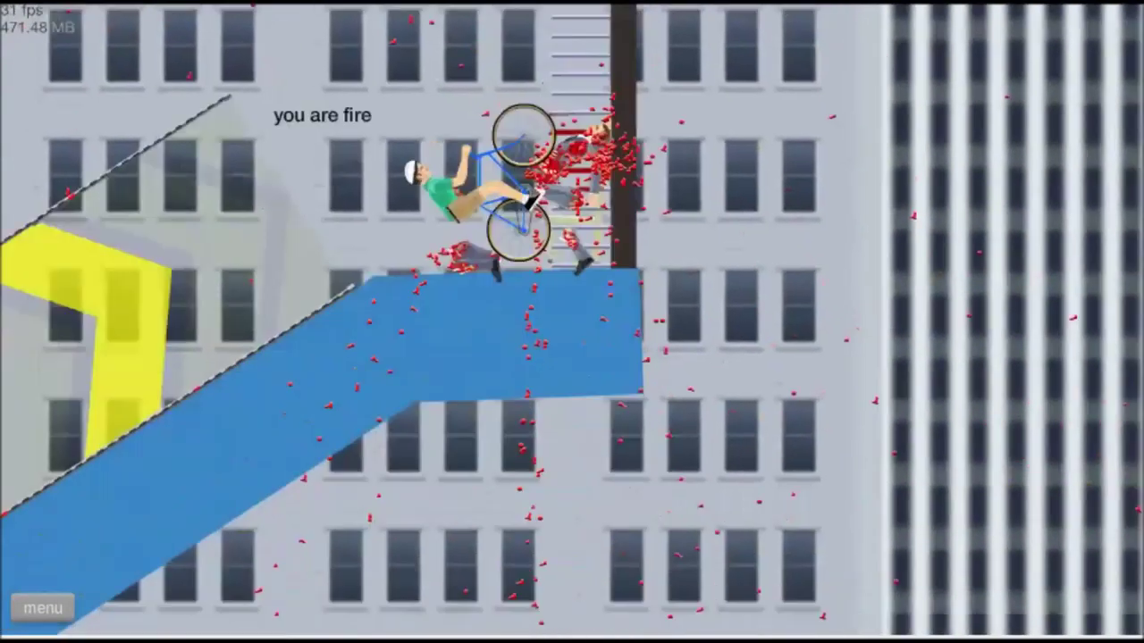
key(Up)
key(Up)
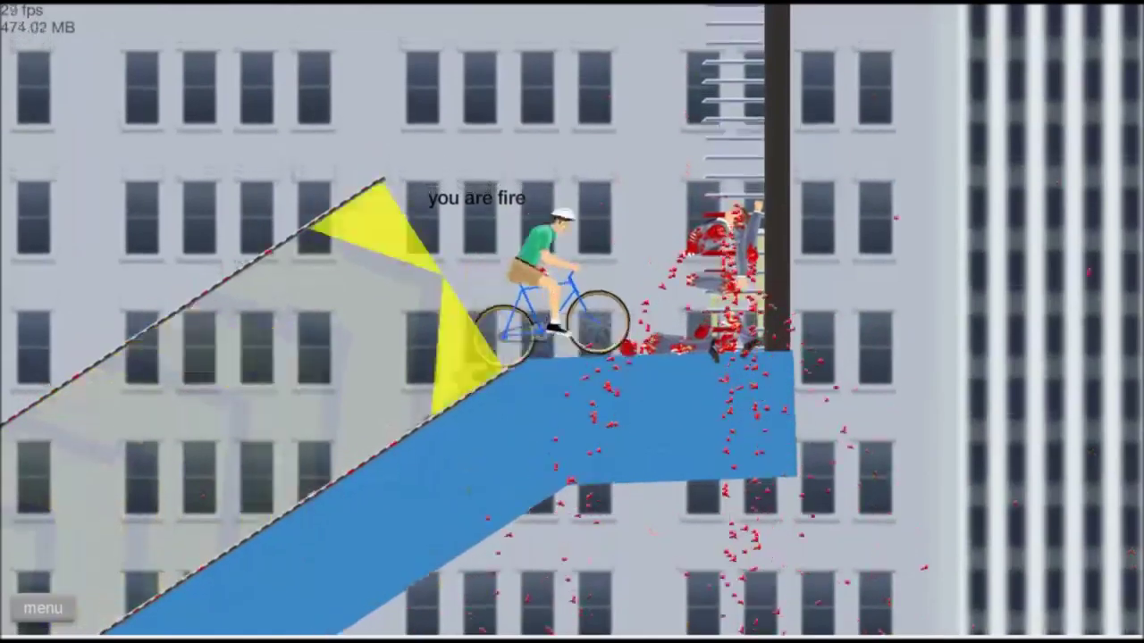
key(Up)
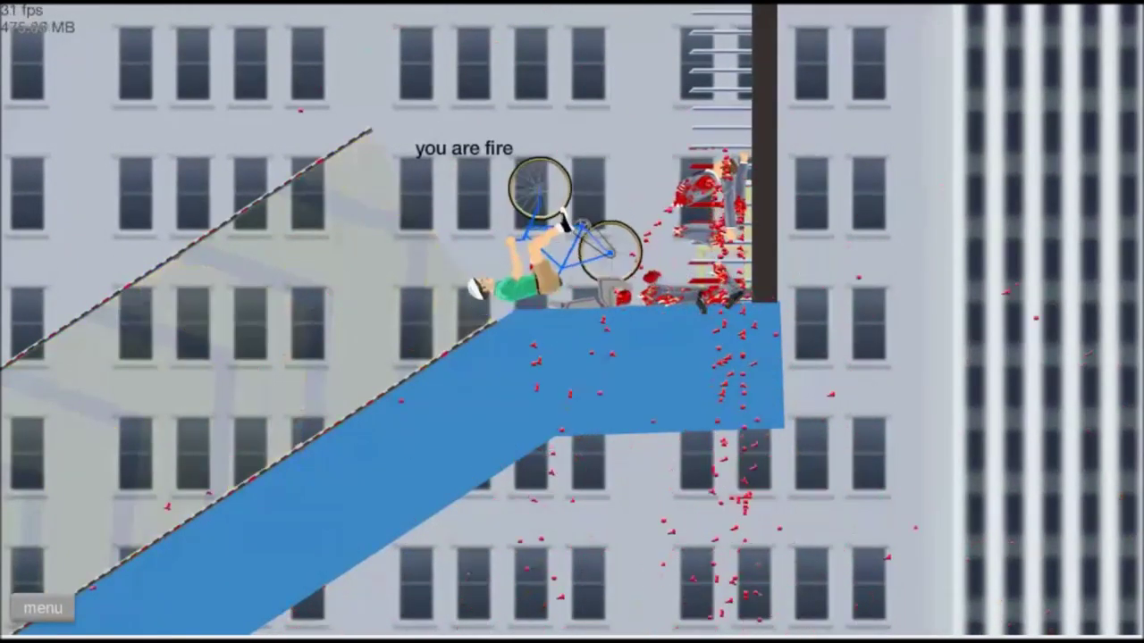
key(Up)
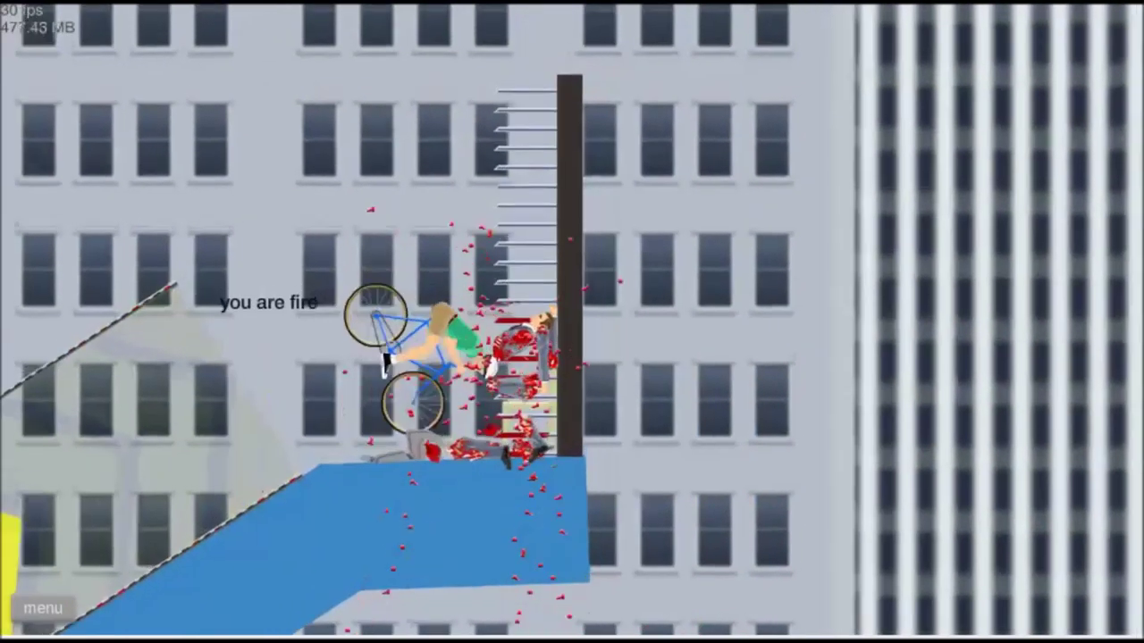
key(Up)
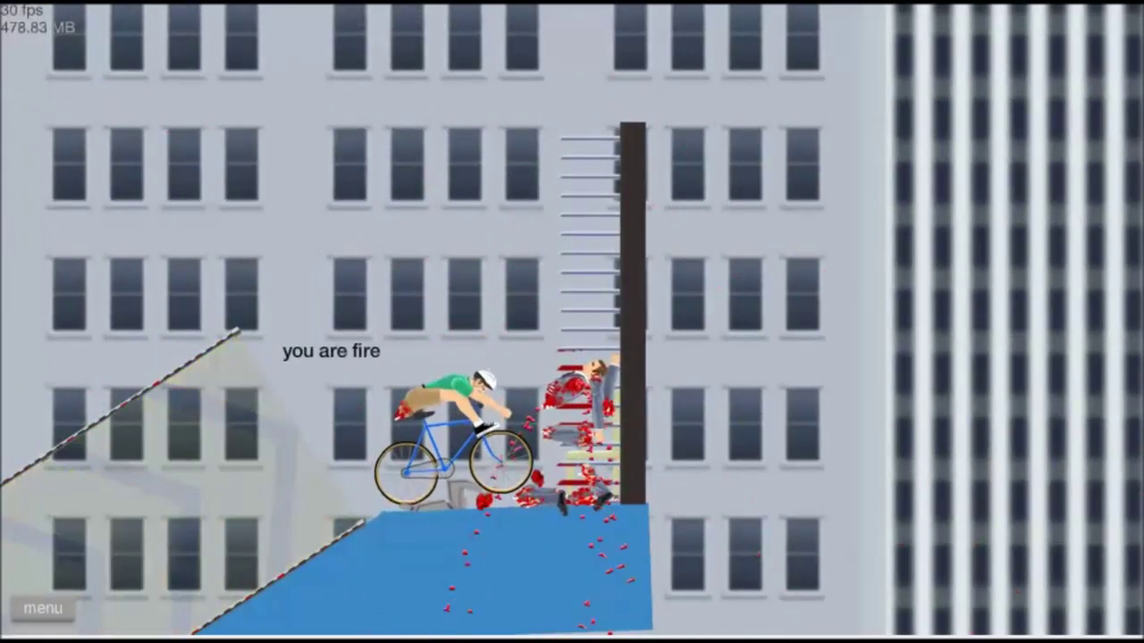
key(Left)
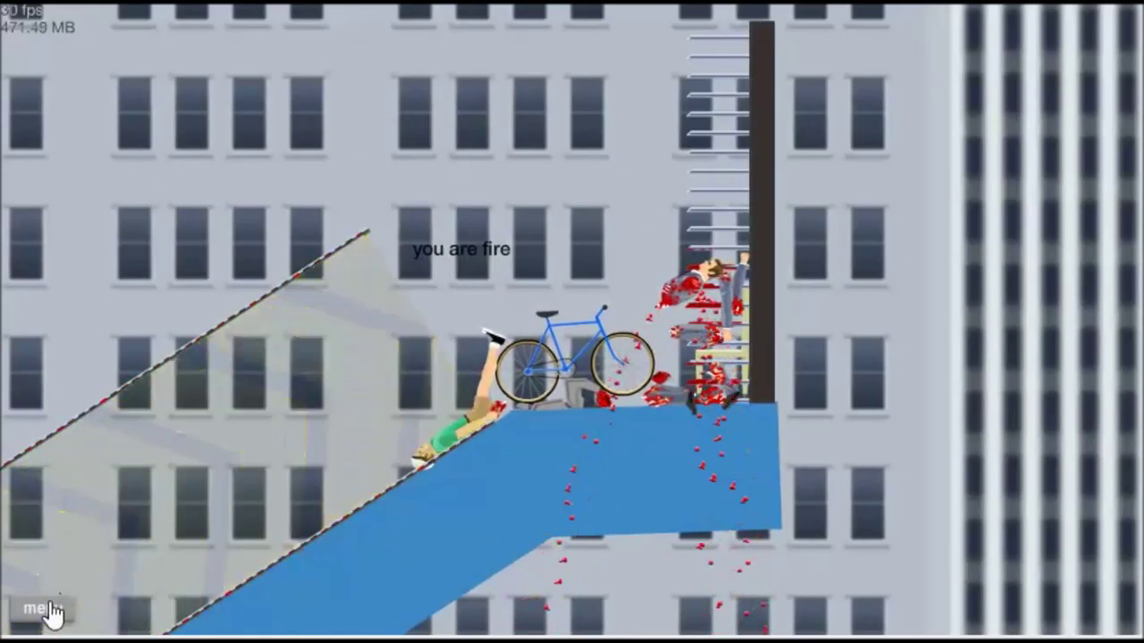
click(47, 608)
Step: Exit kill your boss and launch blackstag009's randomness! level from the list
click(570, 467)
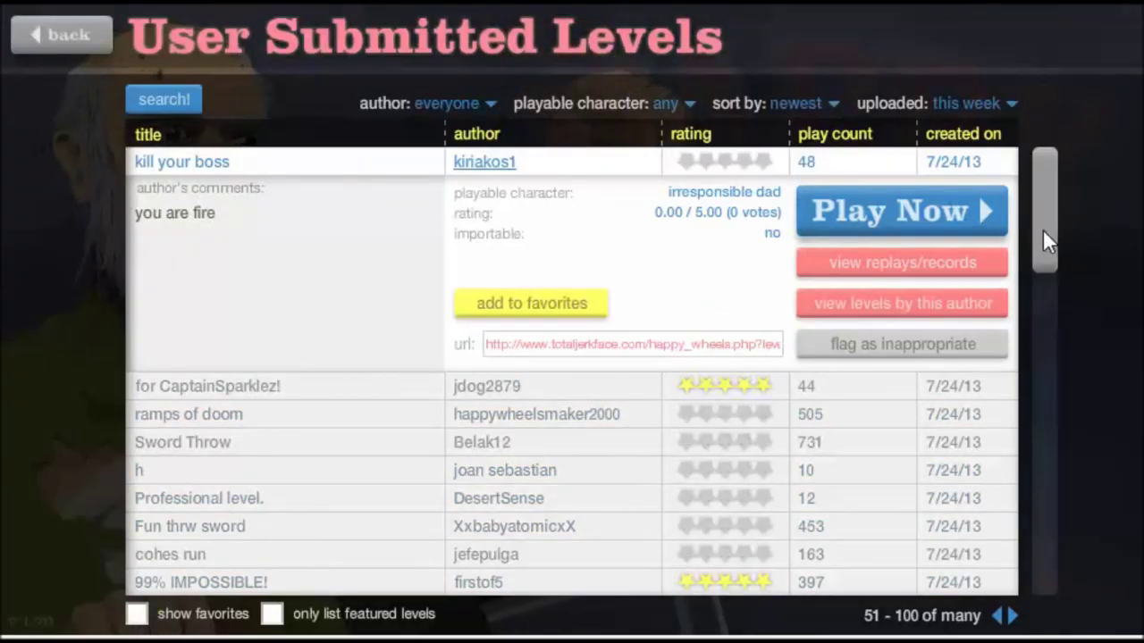
drag(1042, 228, 1040, 261)
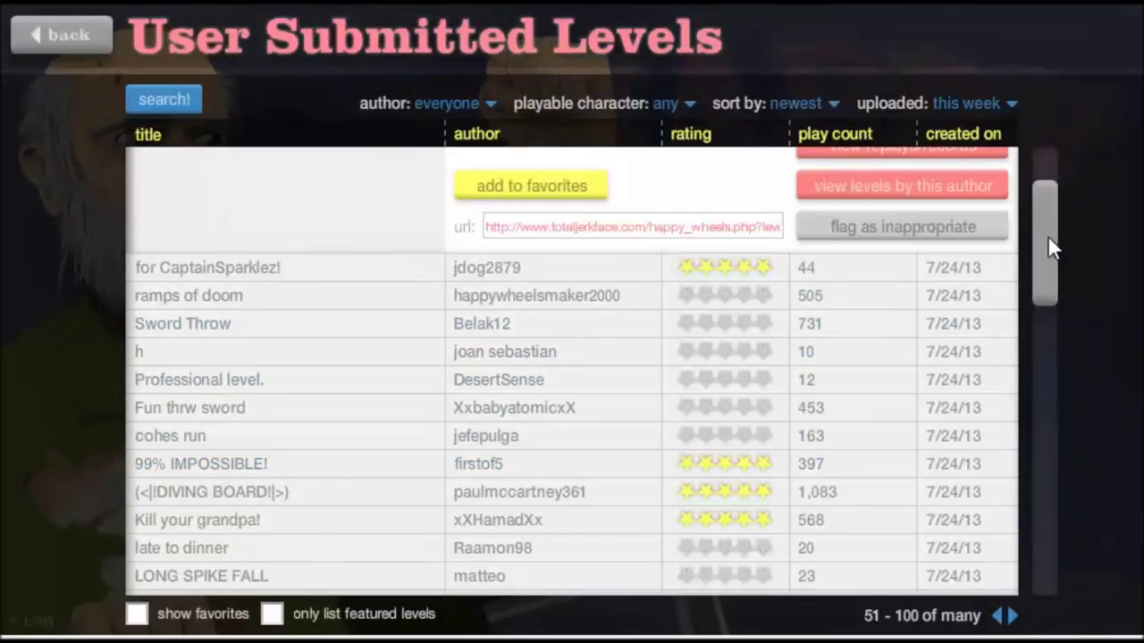
drag(1048, 238, 1040, 302)
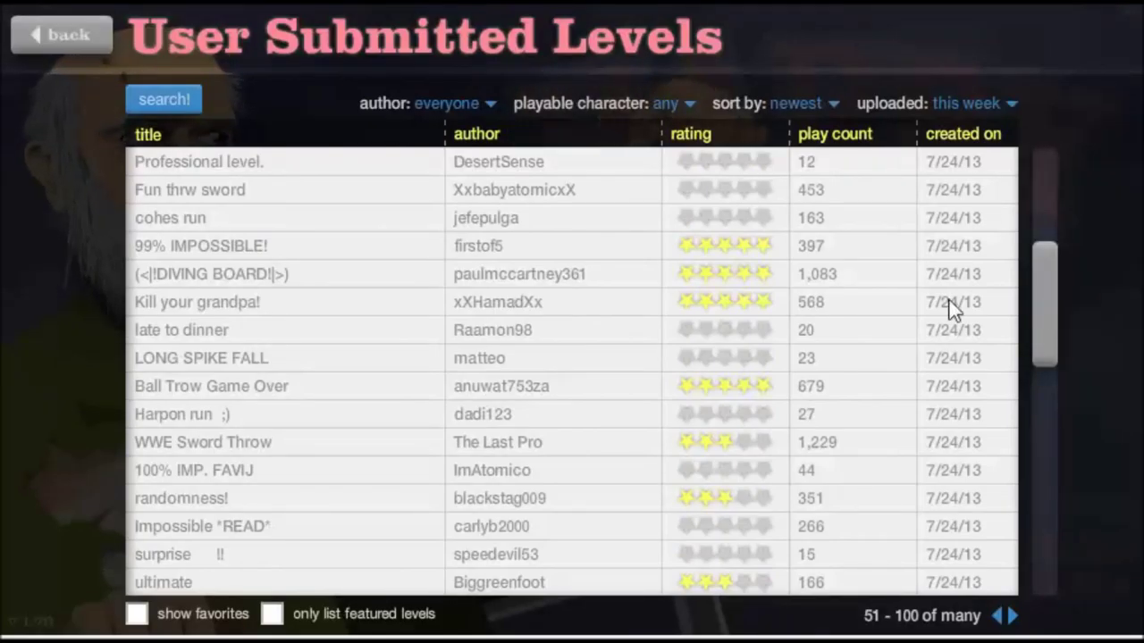
click(313, 497)
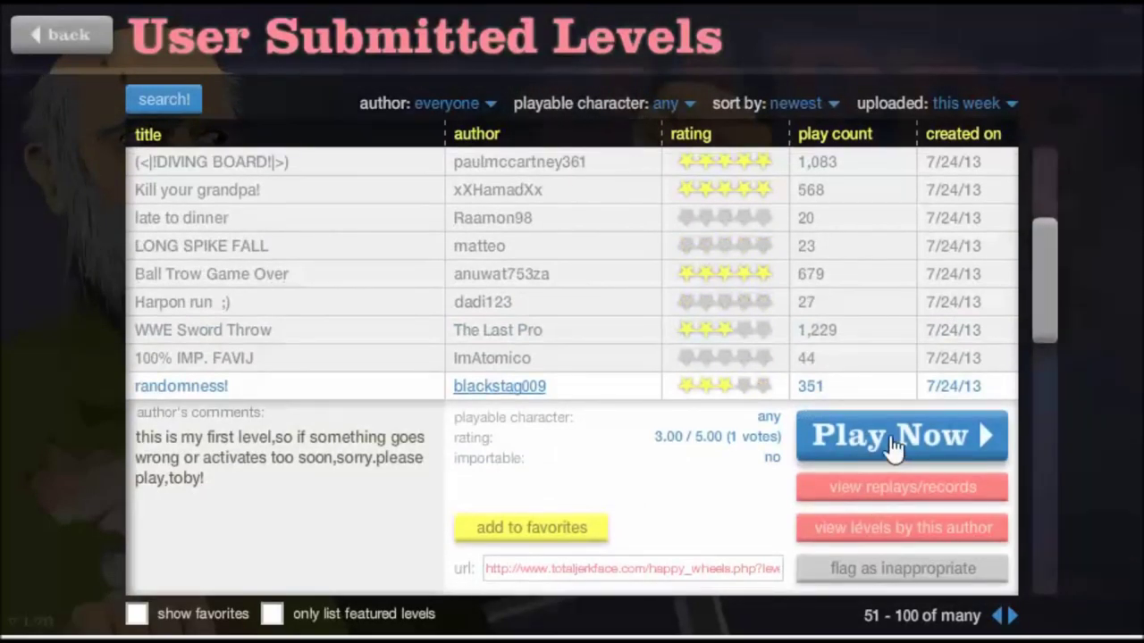
click(894, 440)
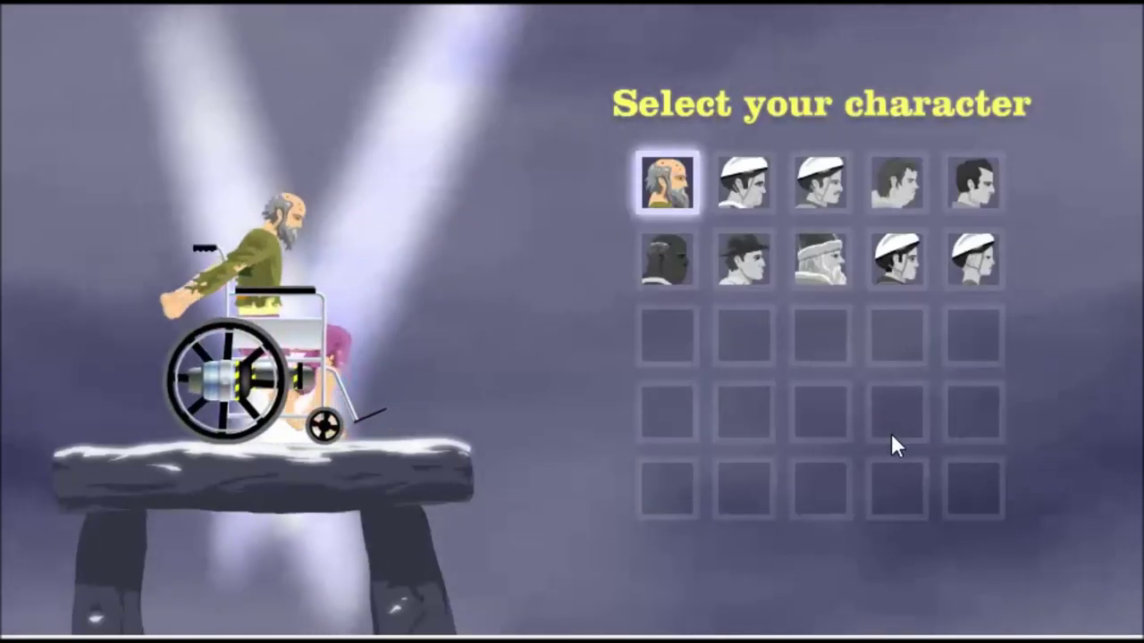
Step: Pick Irresponsible Dad and ride right along the red platform into the old man
click(820, 183)
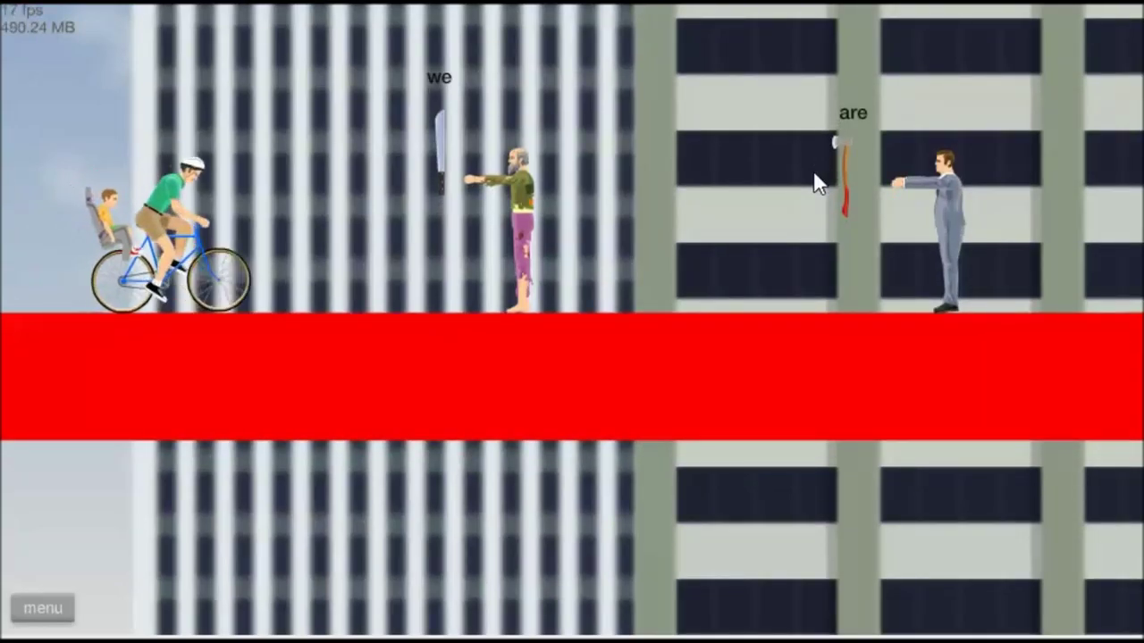
key(Up)
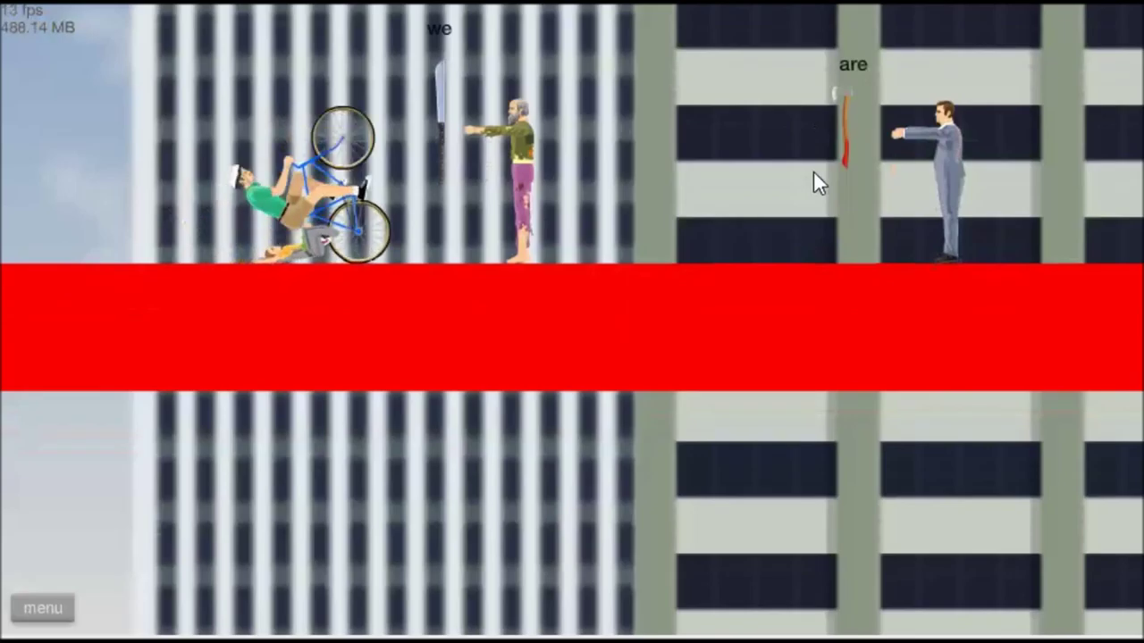
key(Up)
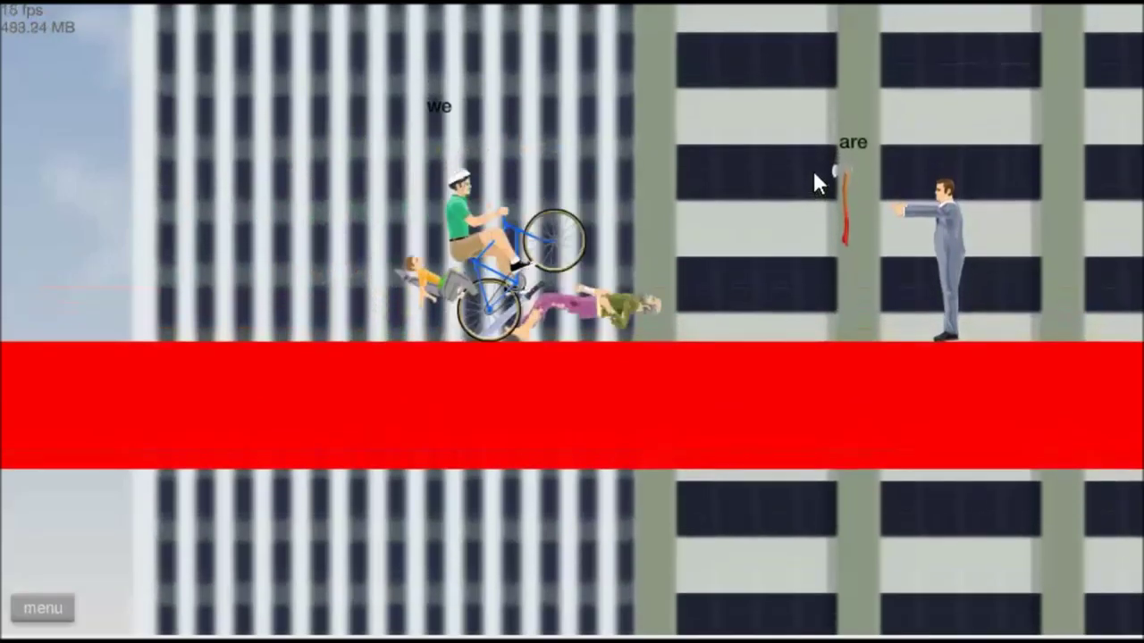
key(Up)
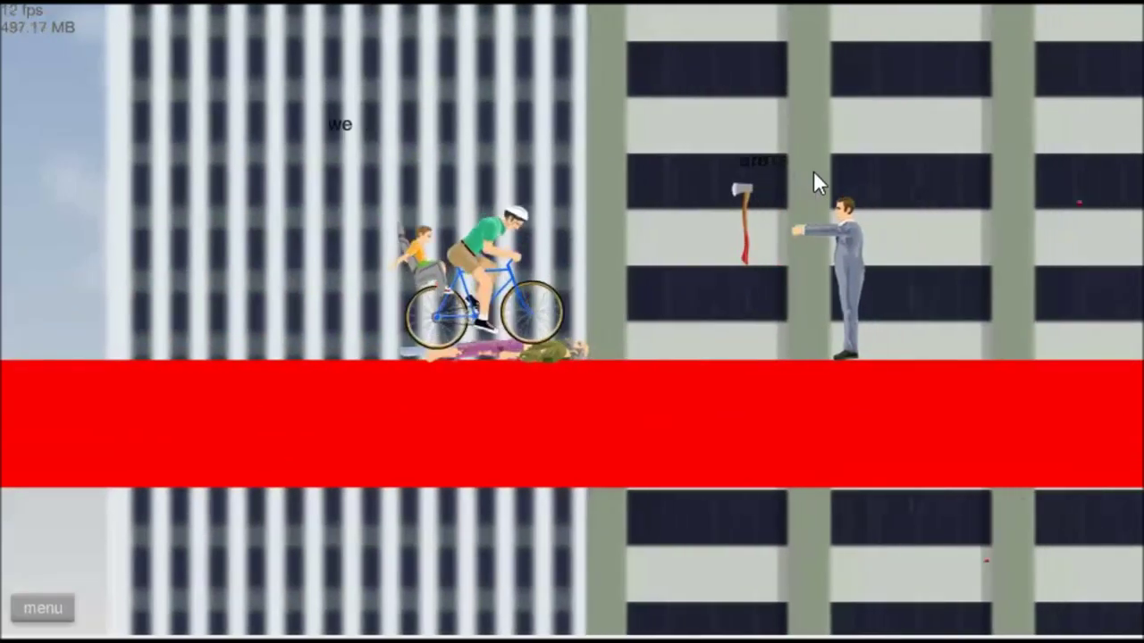
key(Up)
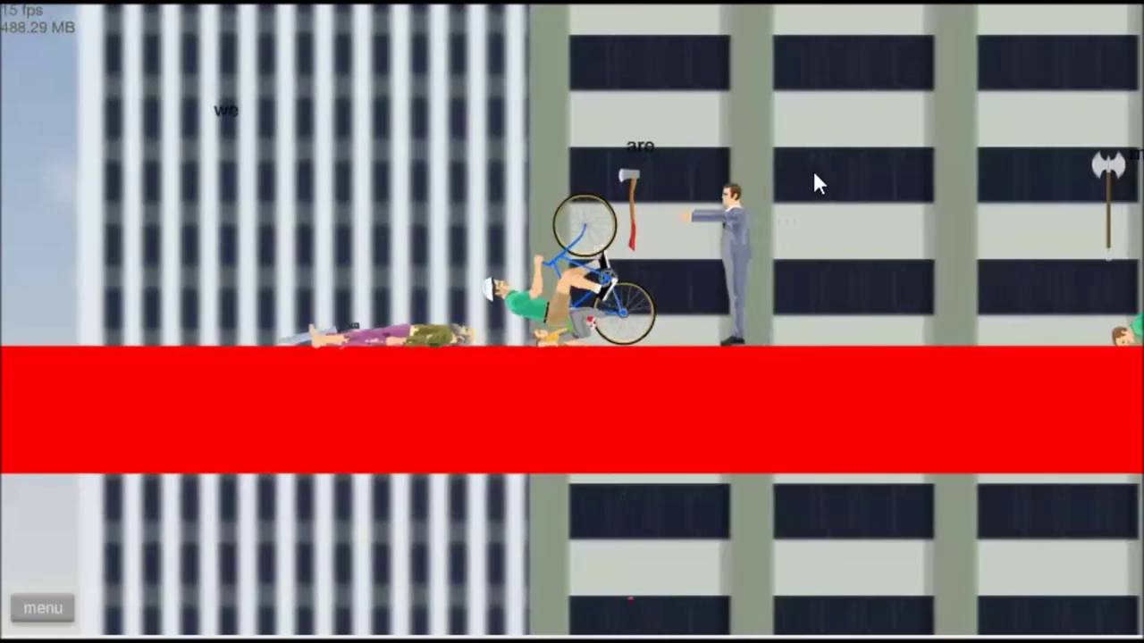
Step: Run over the suited man and plough through the axe, trash can and TVs
key(Up)
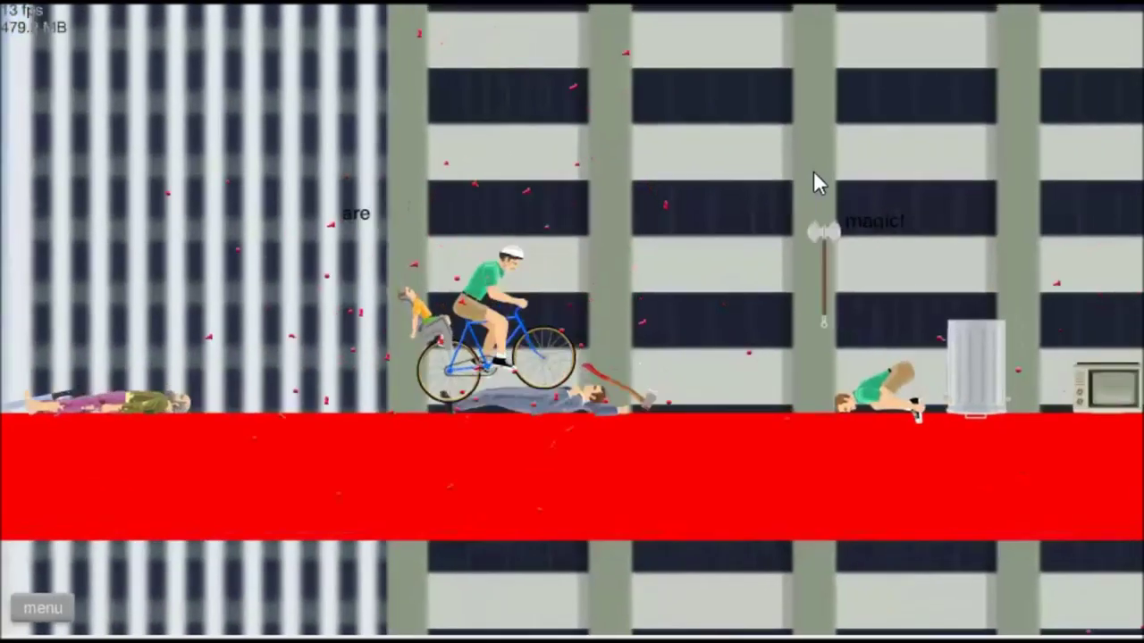
key(Up)
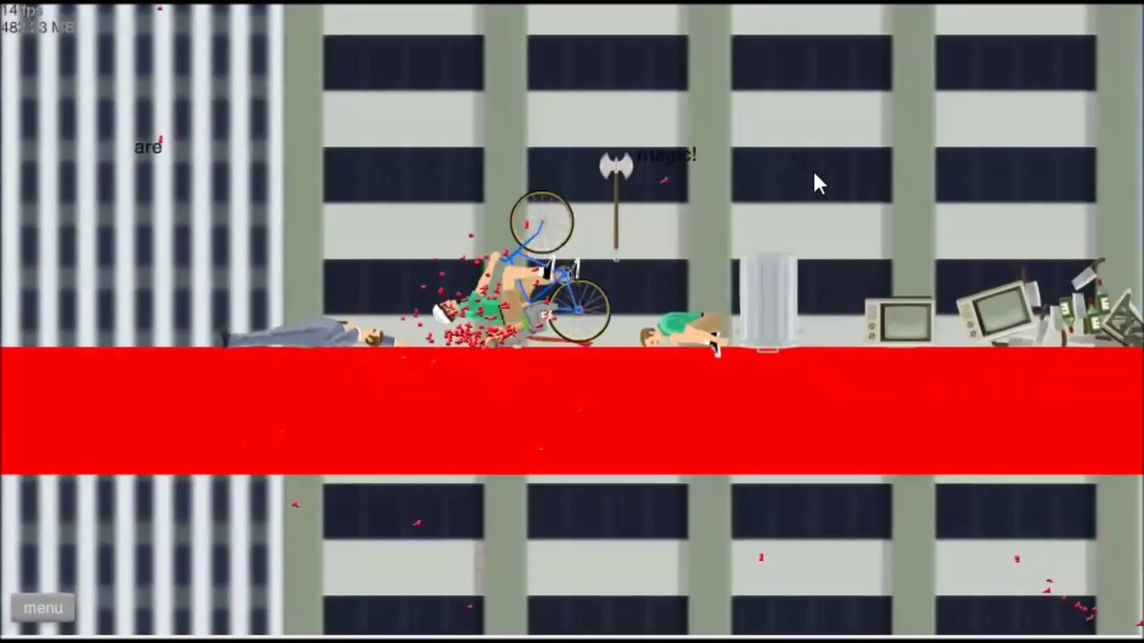
key(Up)
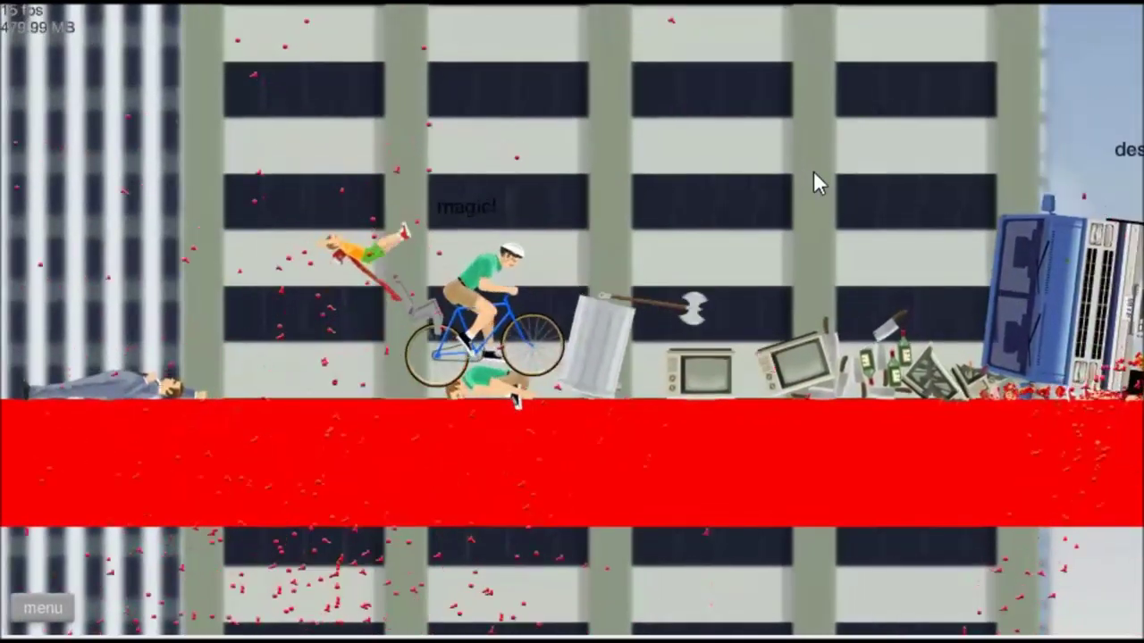
key(Up)
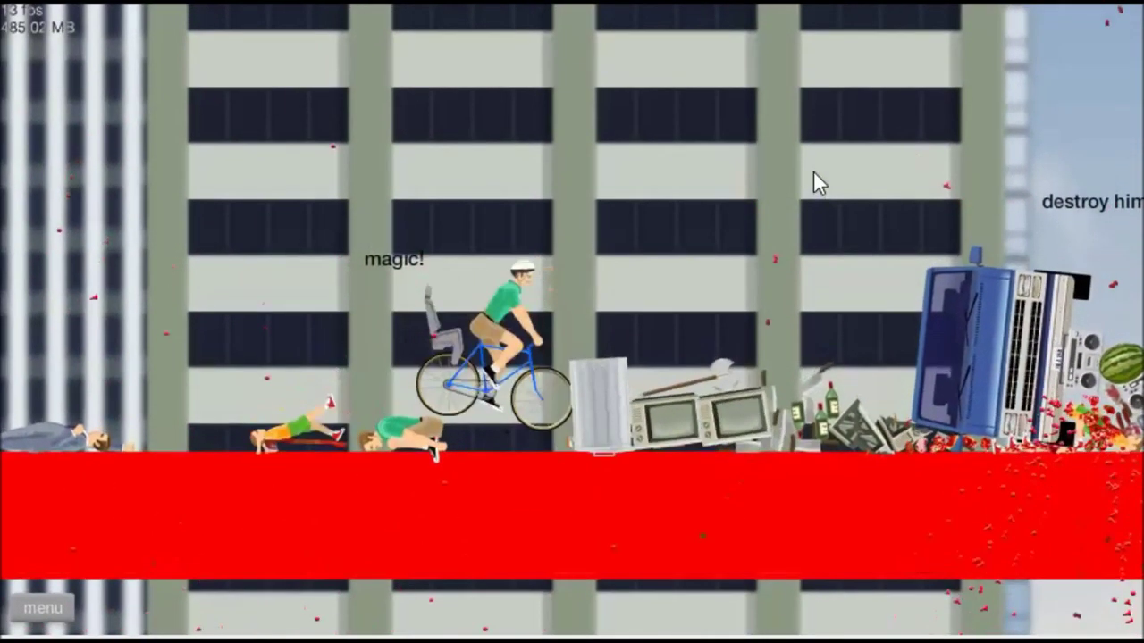
key(Up)
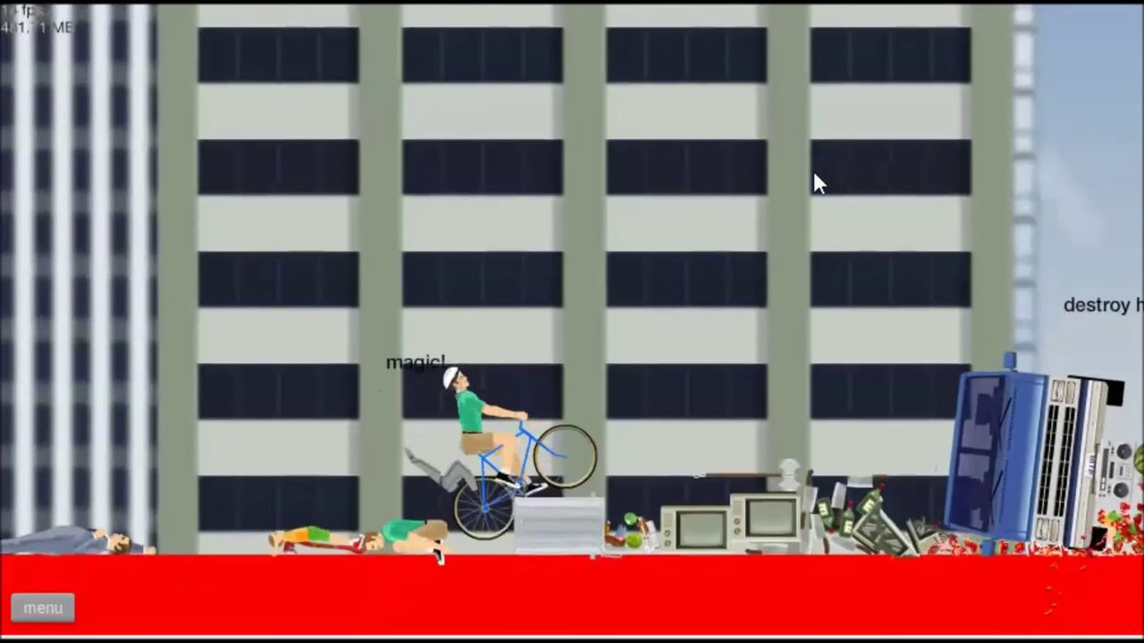
key(Up)
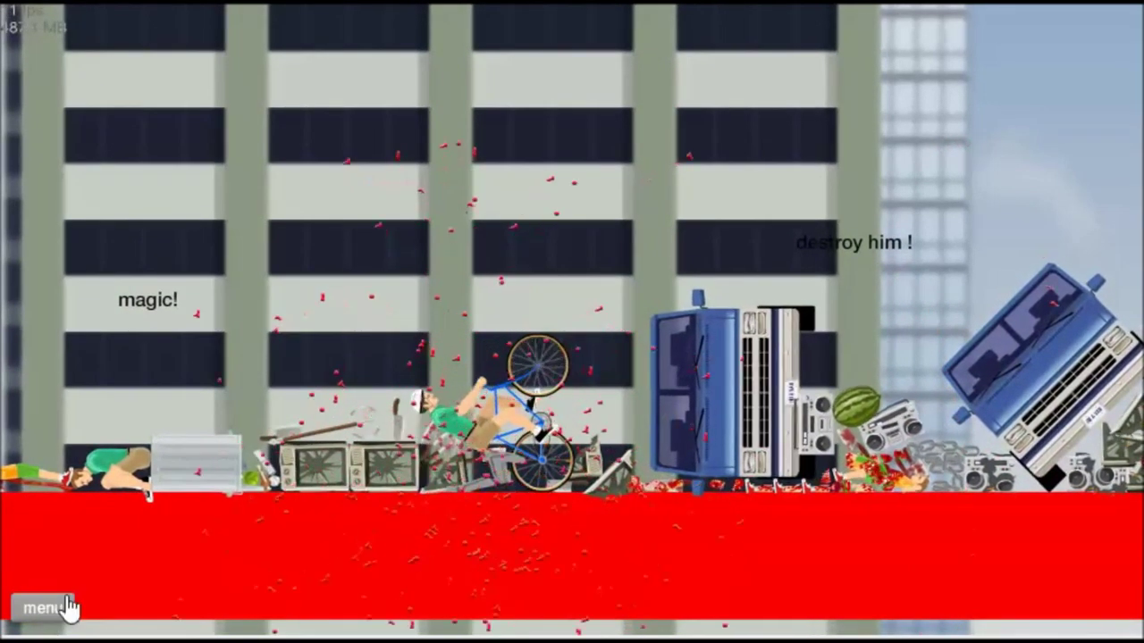
Step: Give the randomness! level a star rating, confirm the vote, and exit to the list
click(69, 607)
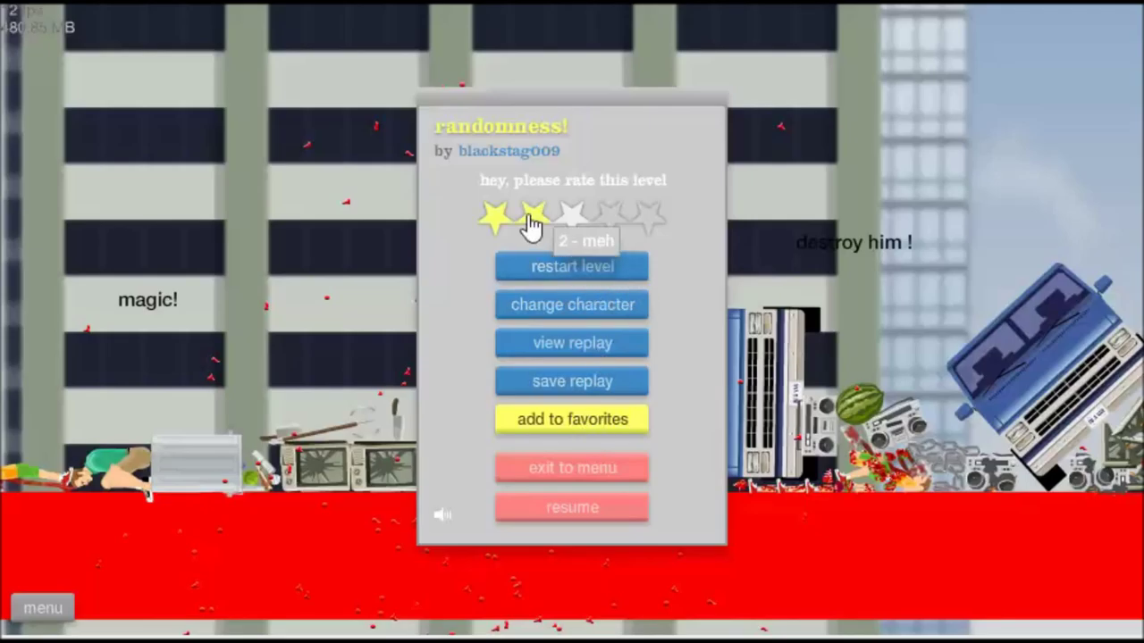
click(497, 217)
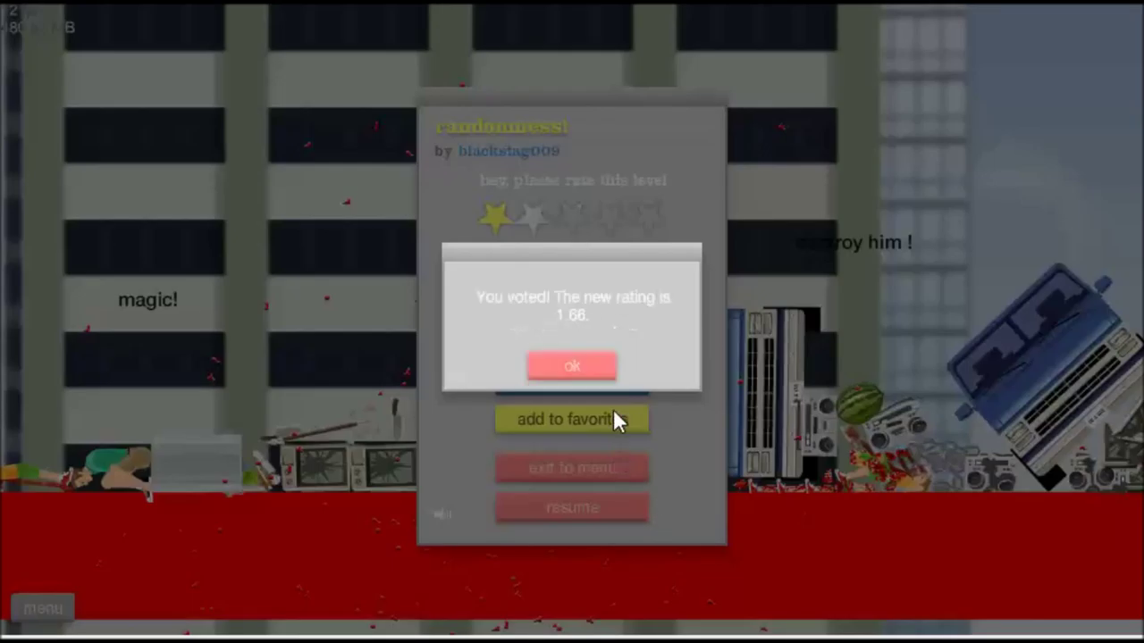
click(572, 364)
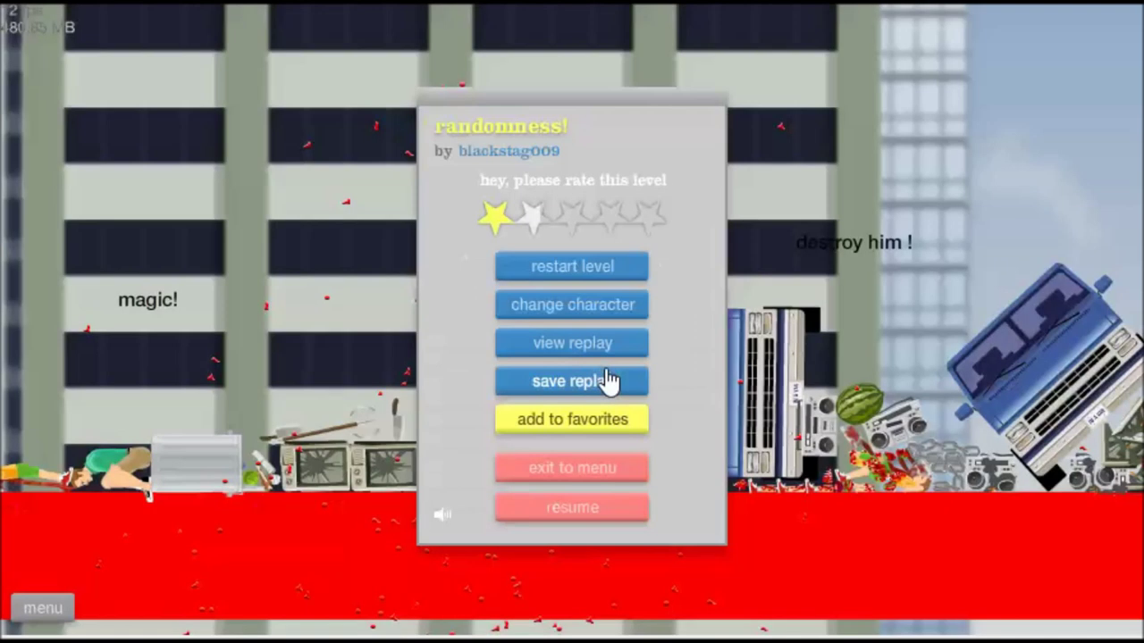
click(580, 465)
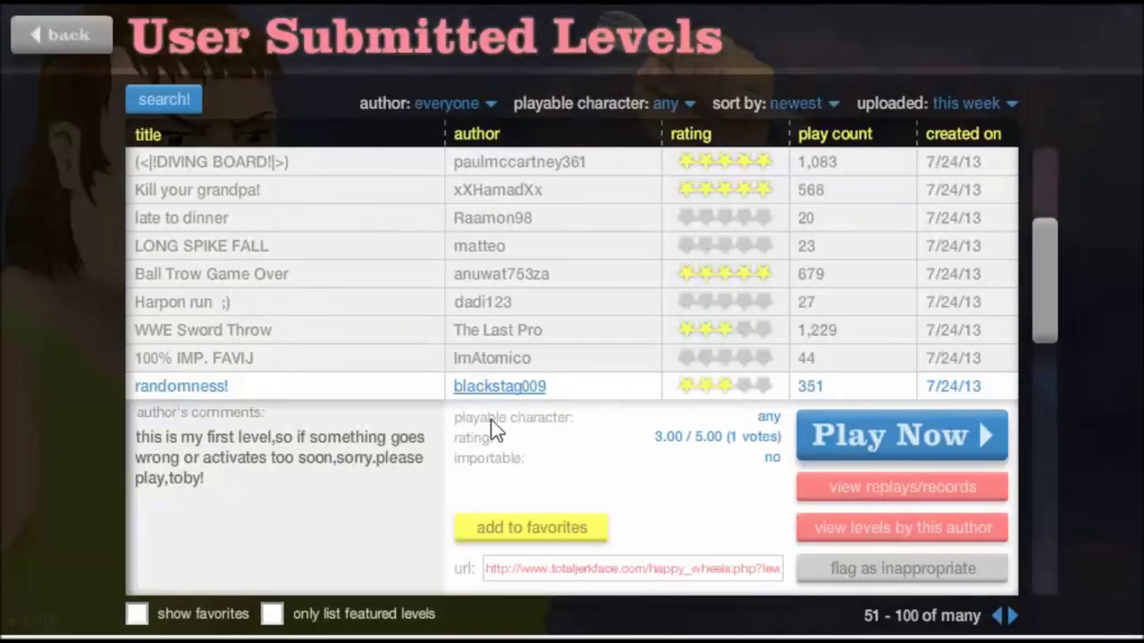
drag(1057, 295, 1054, 411)
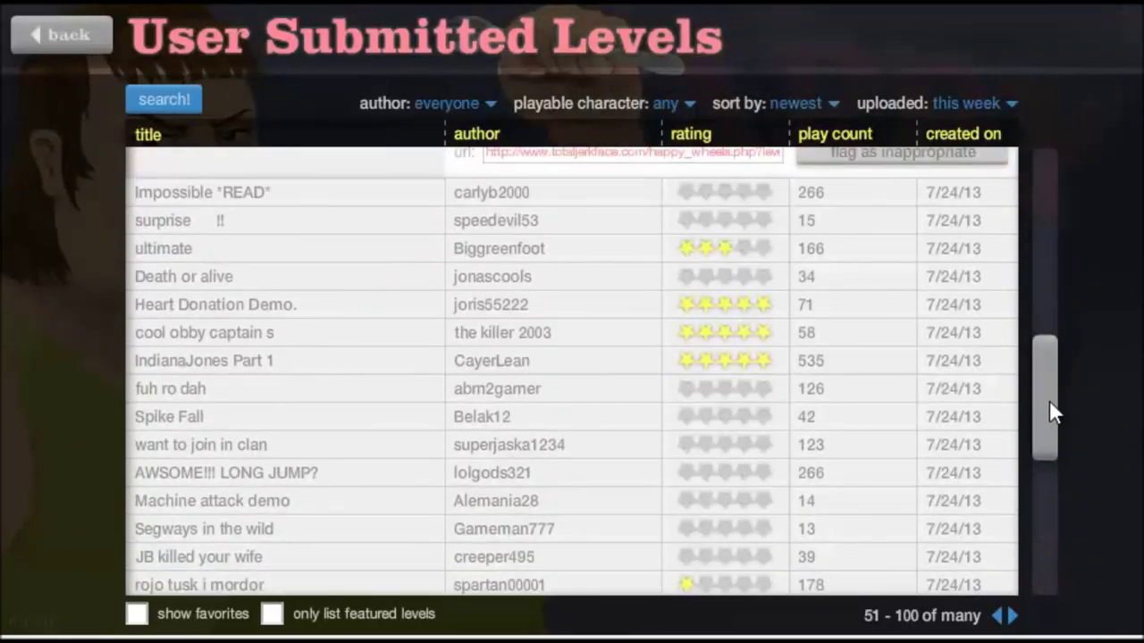
drag(1055, 411, 1059, 465)
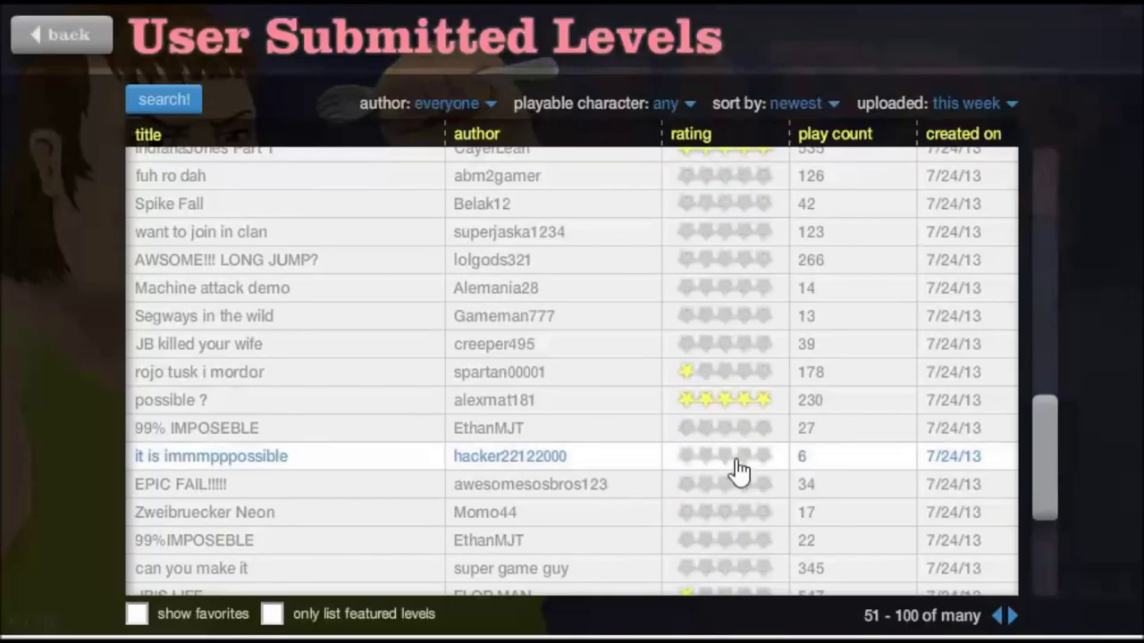
Step: Open and start EPIC FAIL!!!!!, then exit it back to the level list
click(664, 487)
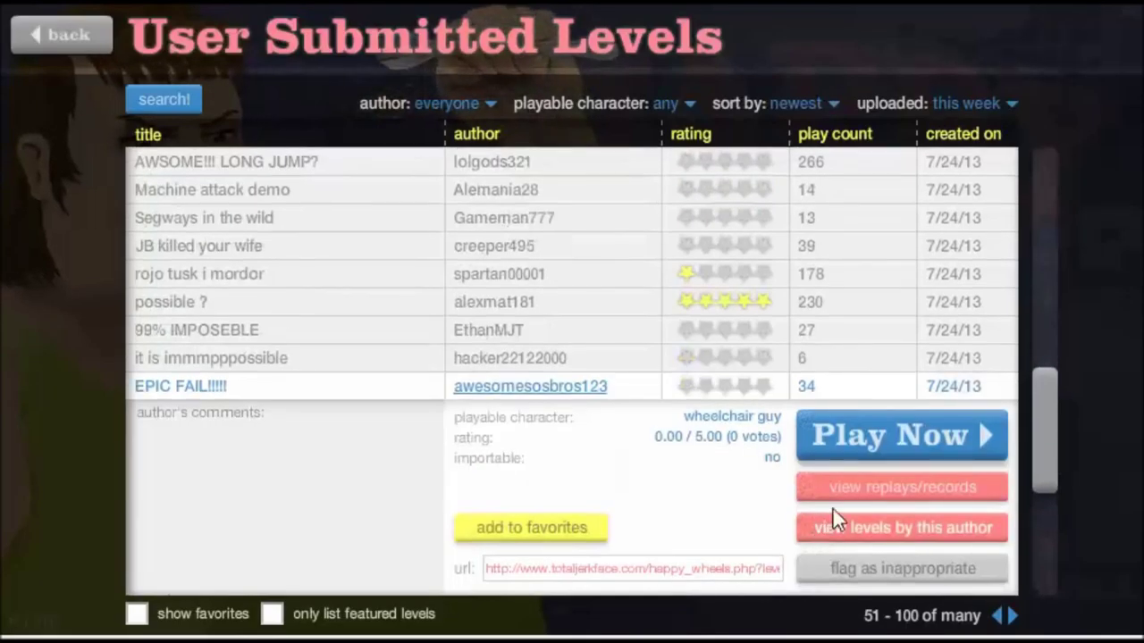
click(880, 431)
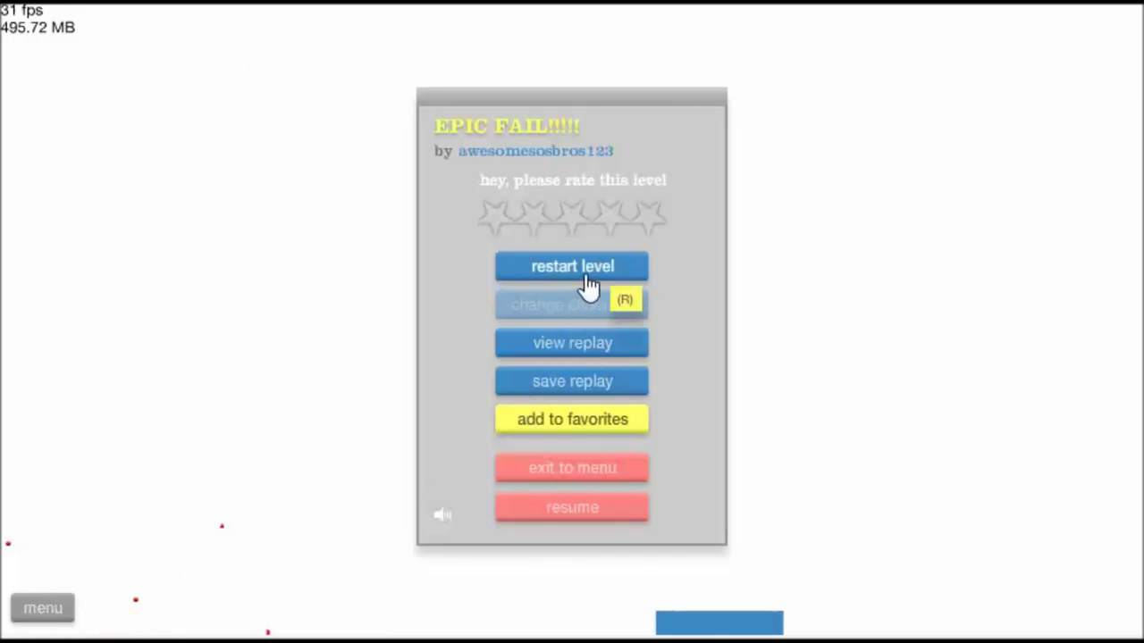
click(533, 465)
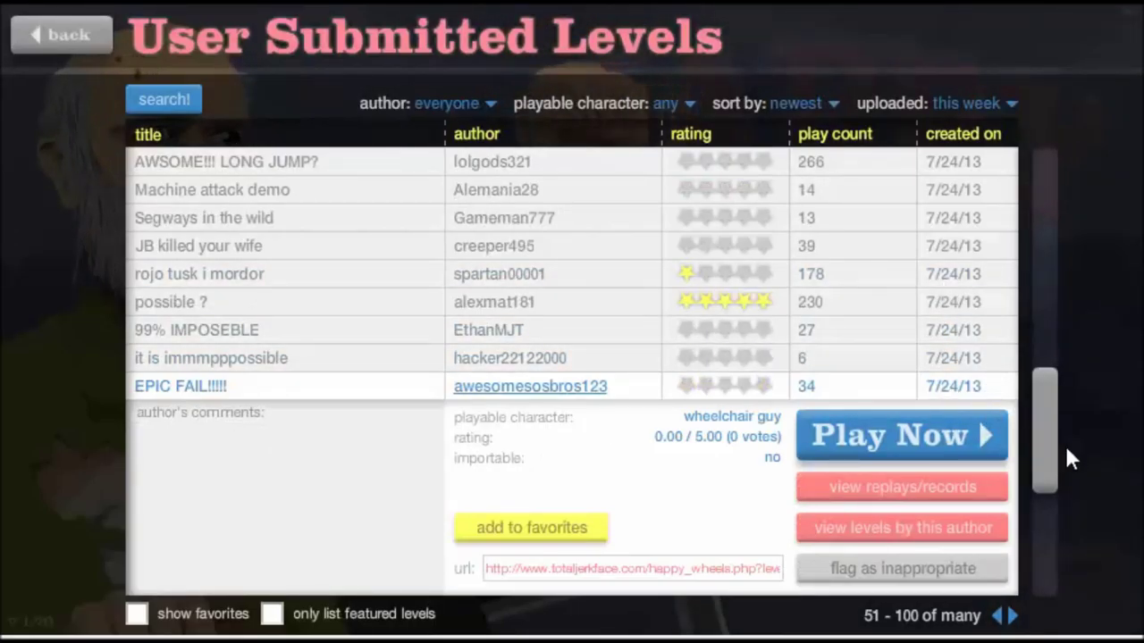
drag(1049, 442, 1046, 521)
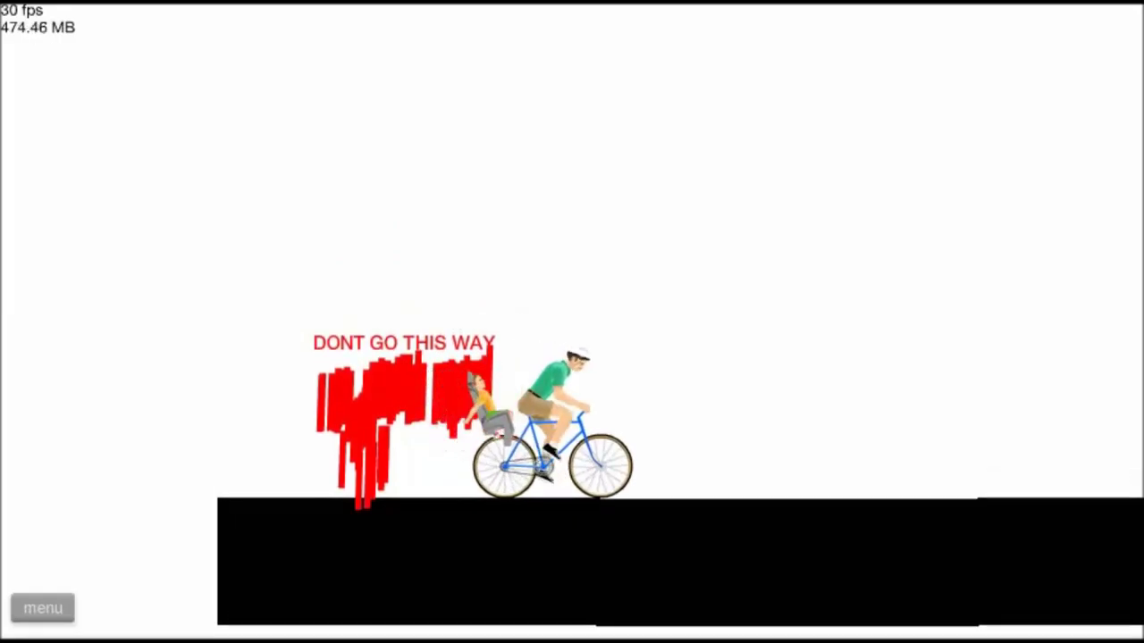
Step: Ride right past 'where am I?' and the harpoon man, briefly backing up, then off the platform
key(Up)
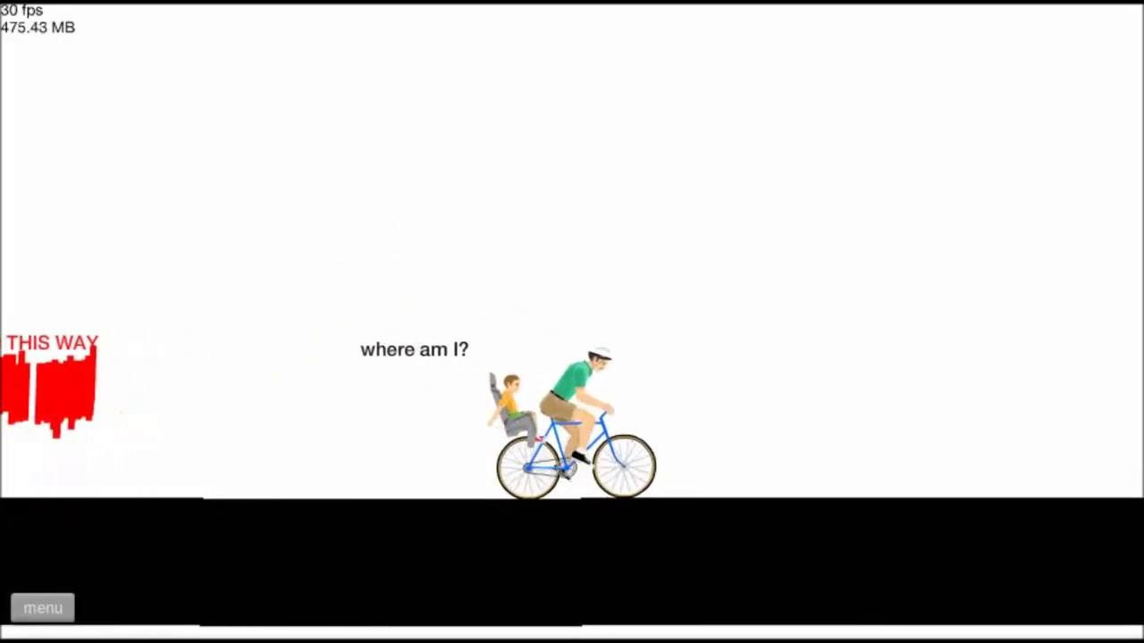
key(Up)
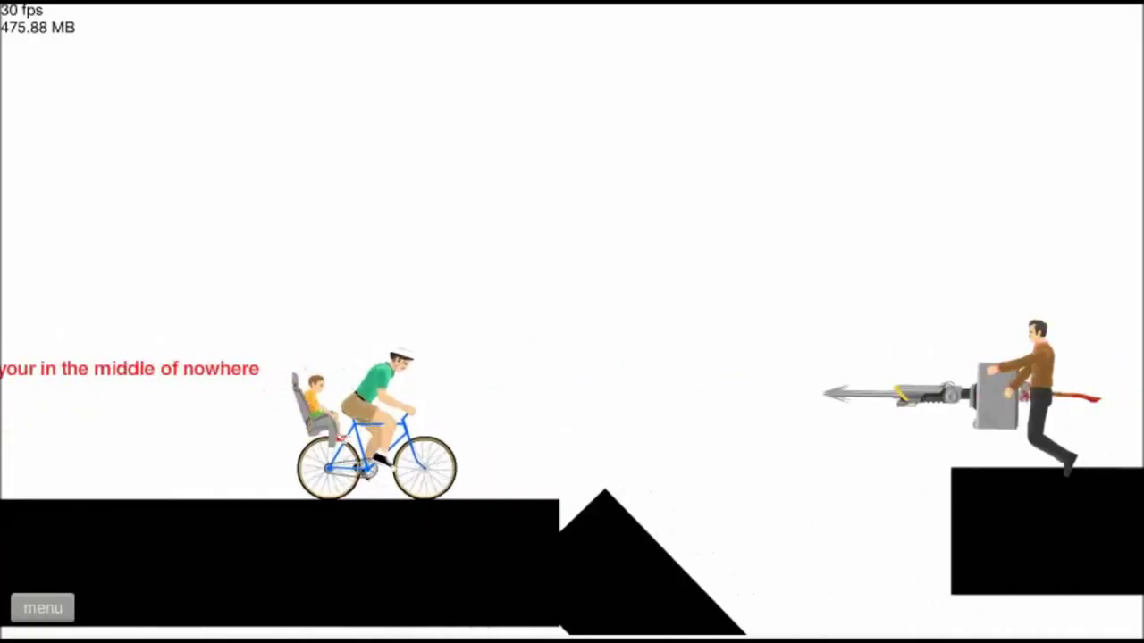
key(Down)
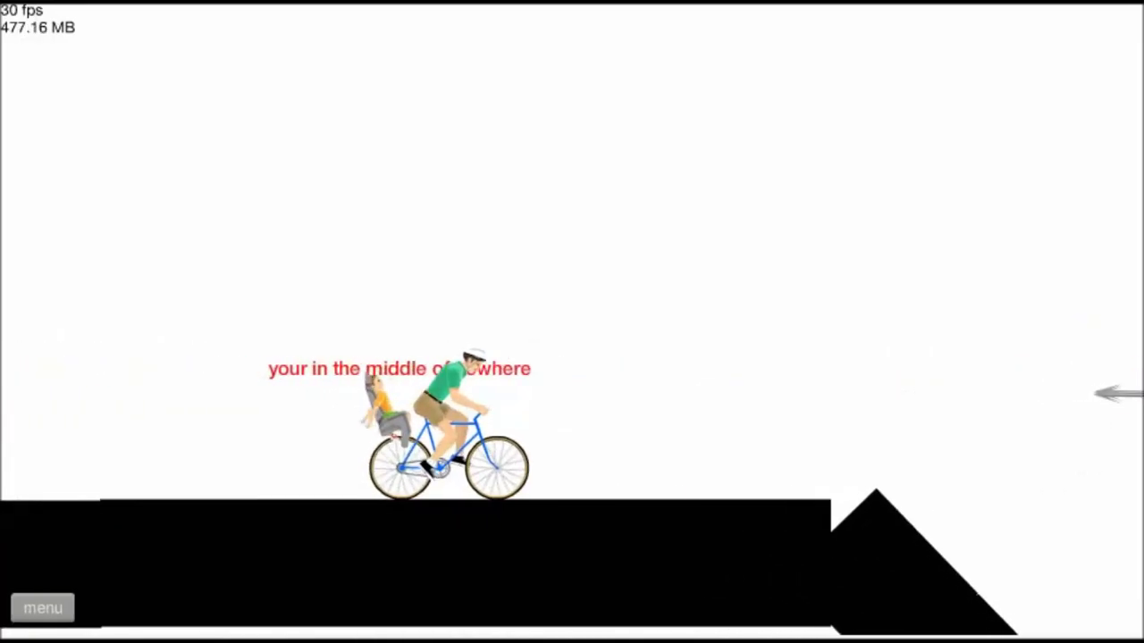
key(Up)
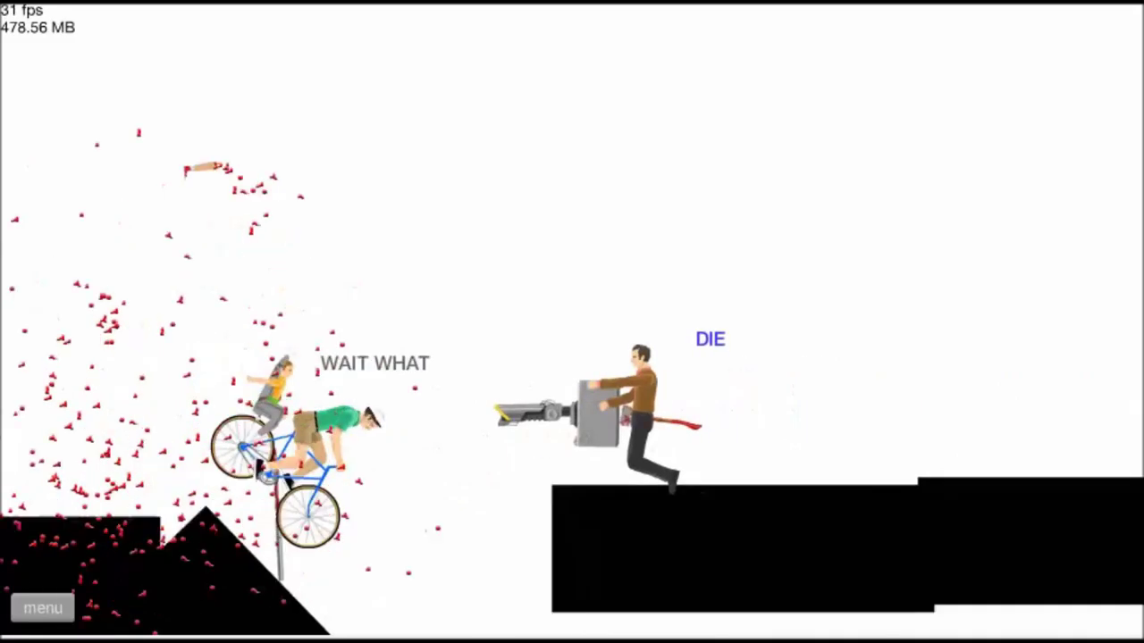
key(Up)
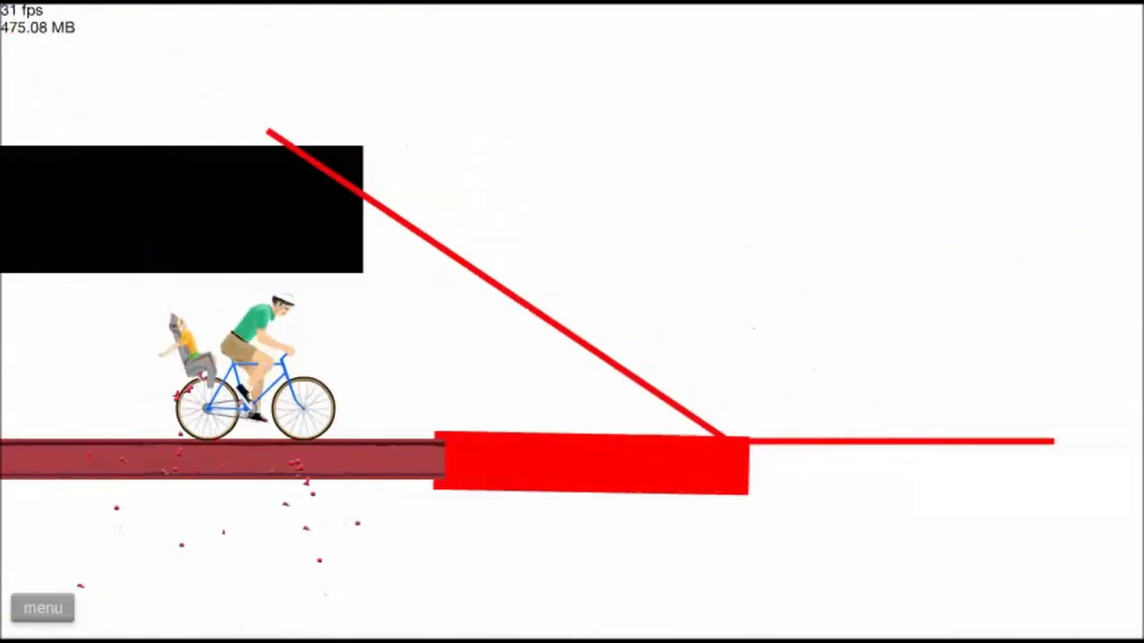
key(Up)
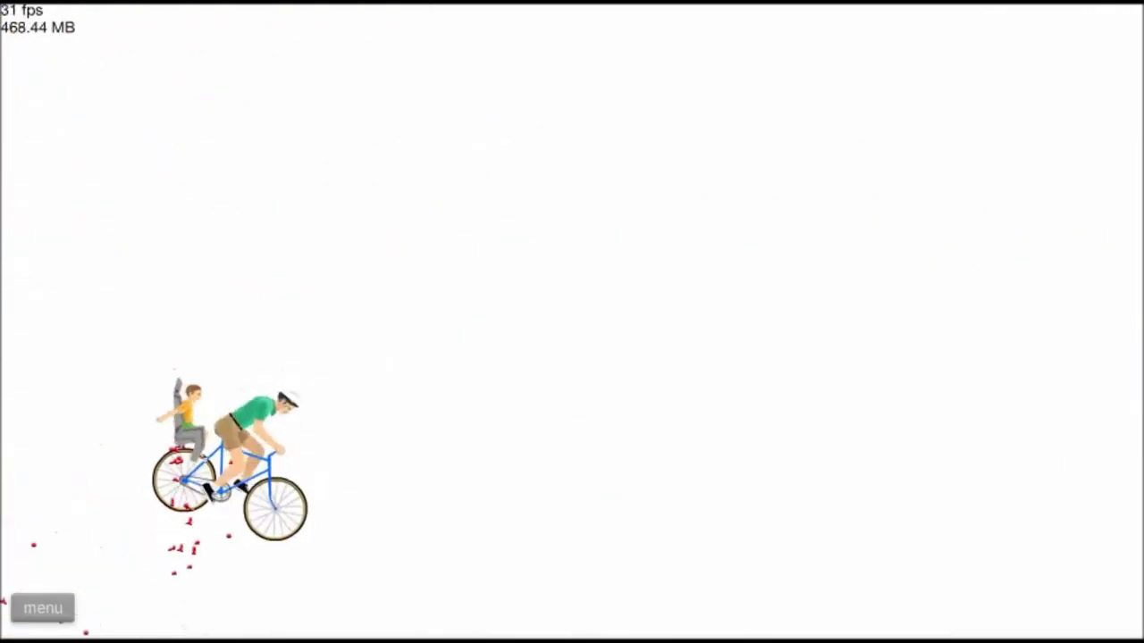